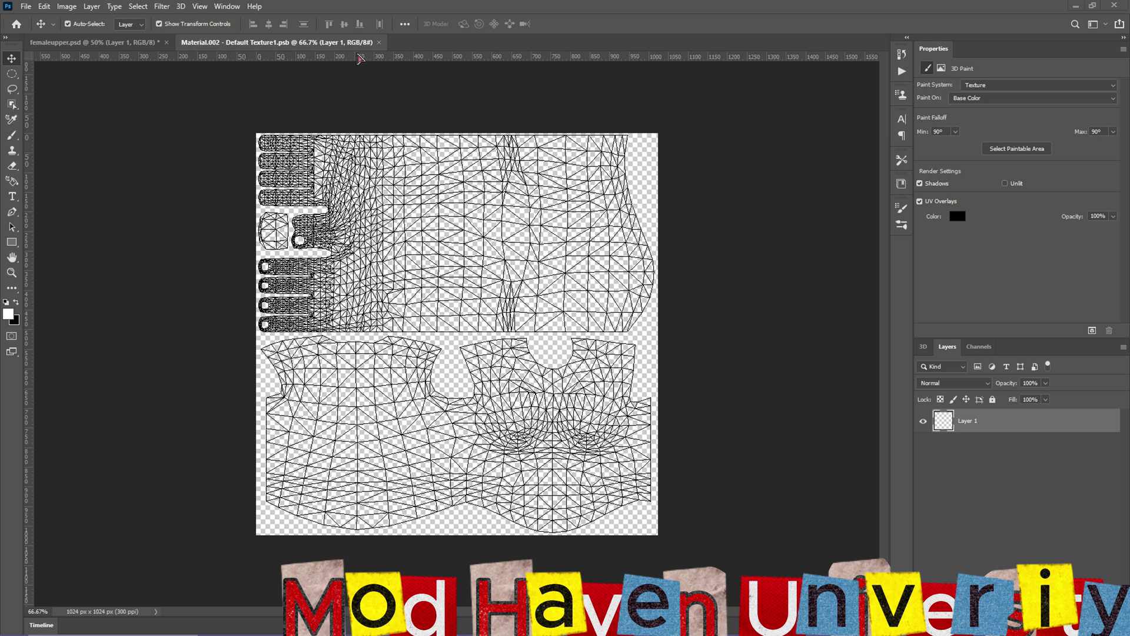
# Return to the femaleupper.psd torso and bring forward the Tattoo Tools v2.0 folder window.
pyautogui.click(140, 43)
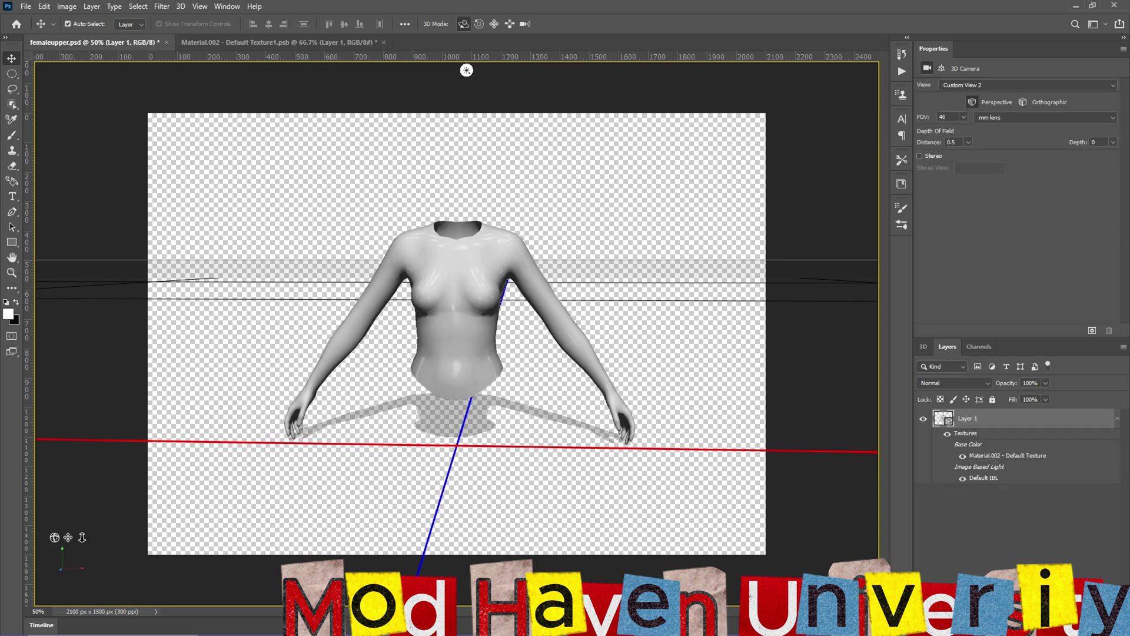
pyautogui.hotkey('alt', 'Tab')
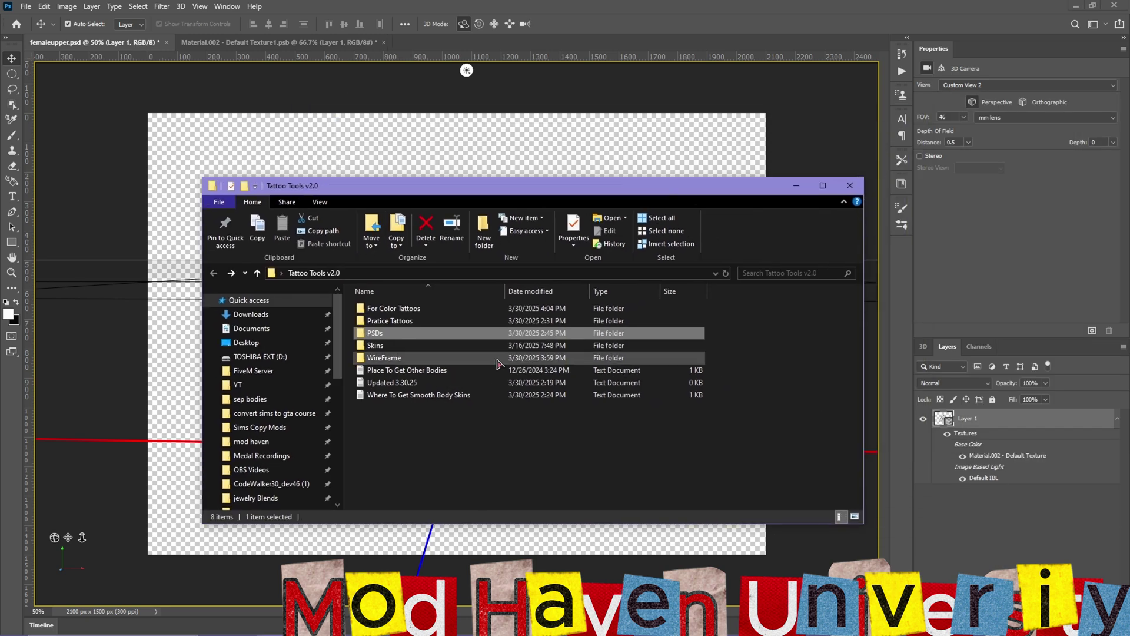
# Browse to PSDs > Female > Lower and drag the Explorer window off to the right edge.
pyautogui.doubleClick(386, 333)
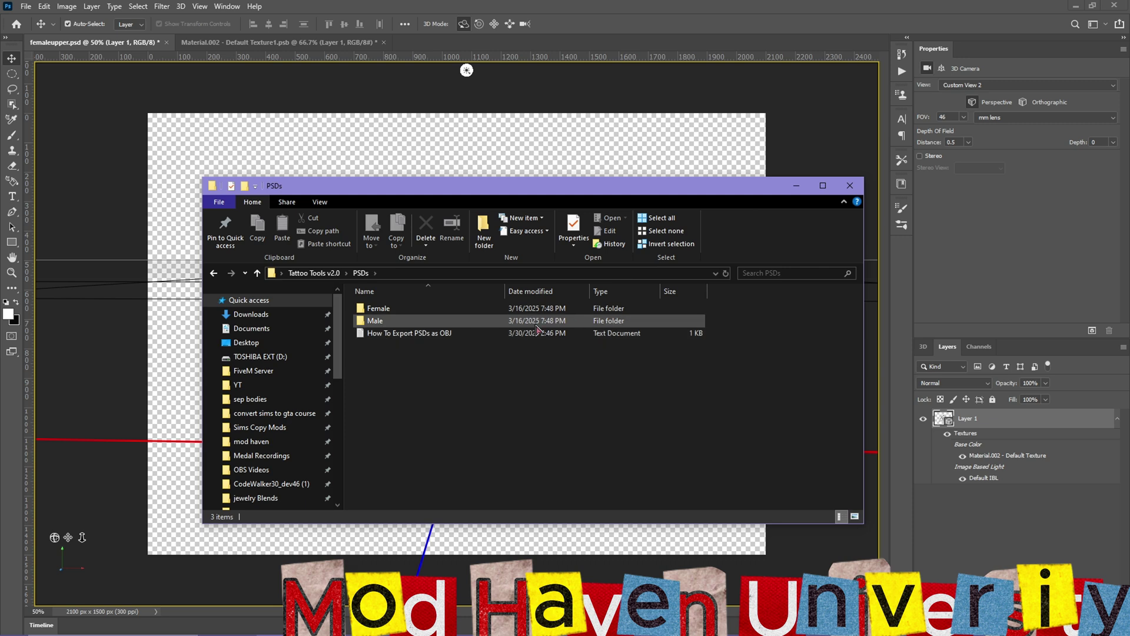
pyautogui.doubleClick(384, 308)
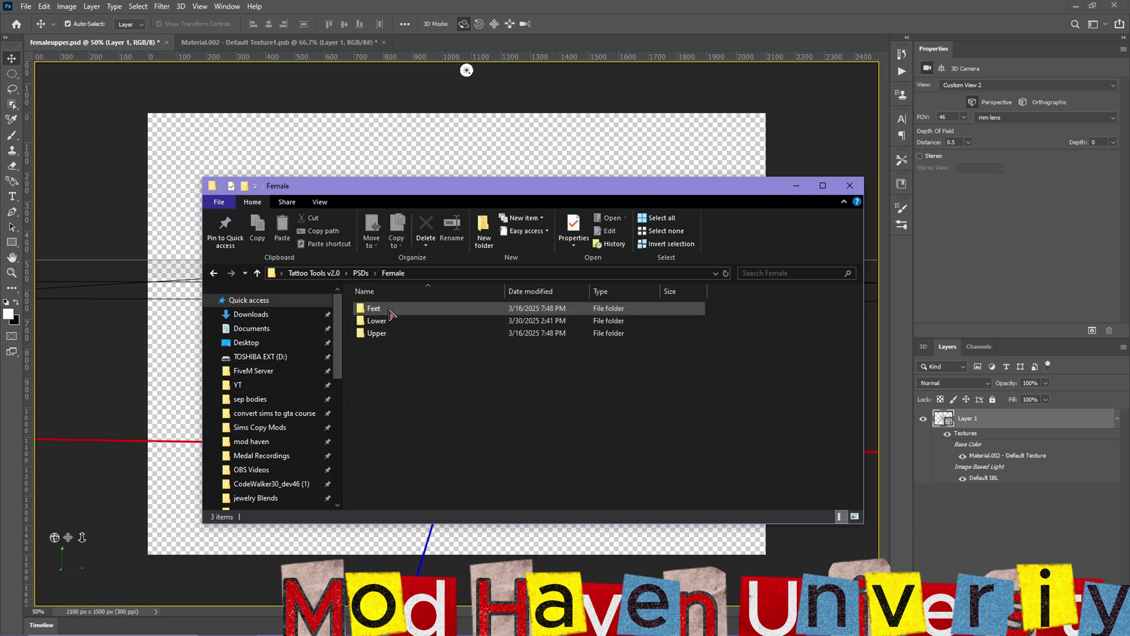
pyautogui.doubleClick(377, 320)
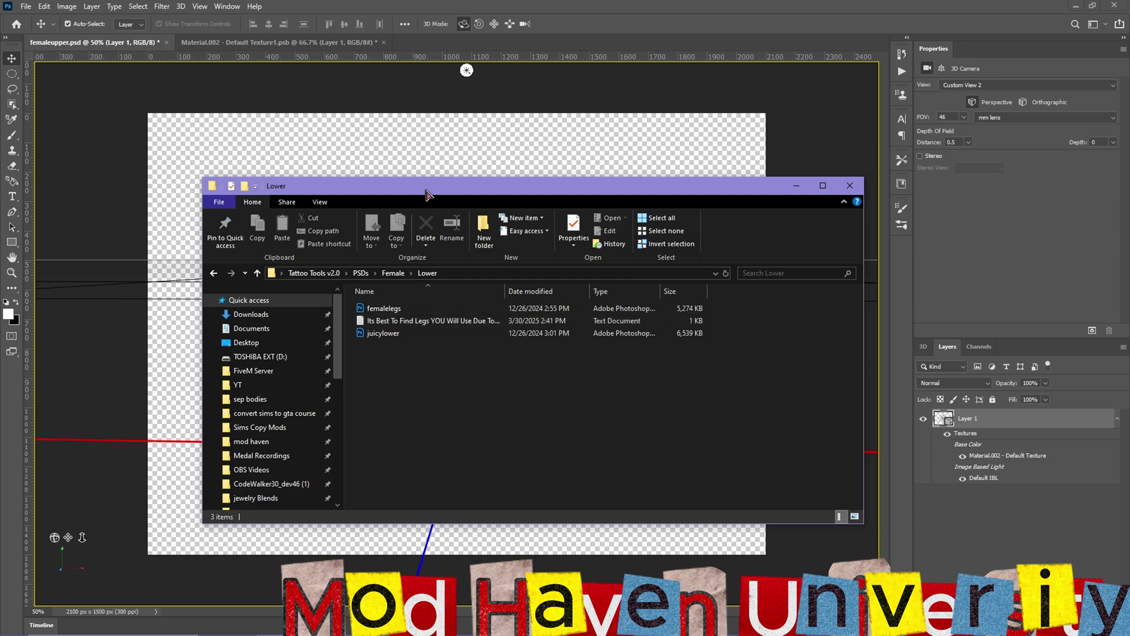
pyautogui.moveTo(430, 186); pyautogui.dragTo(1129, 204)
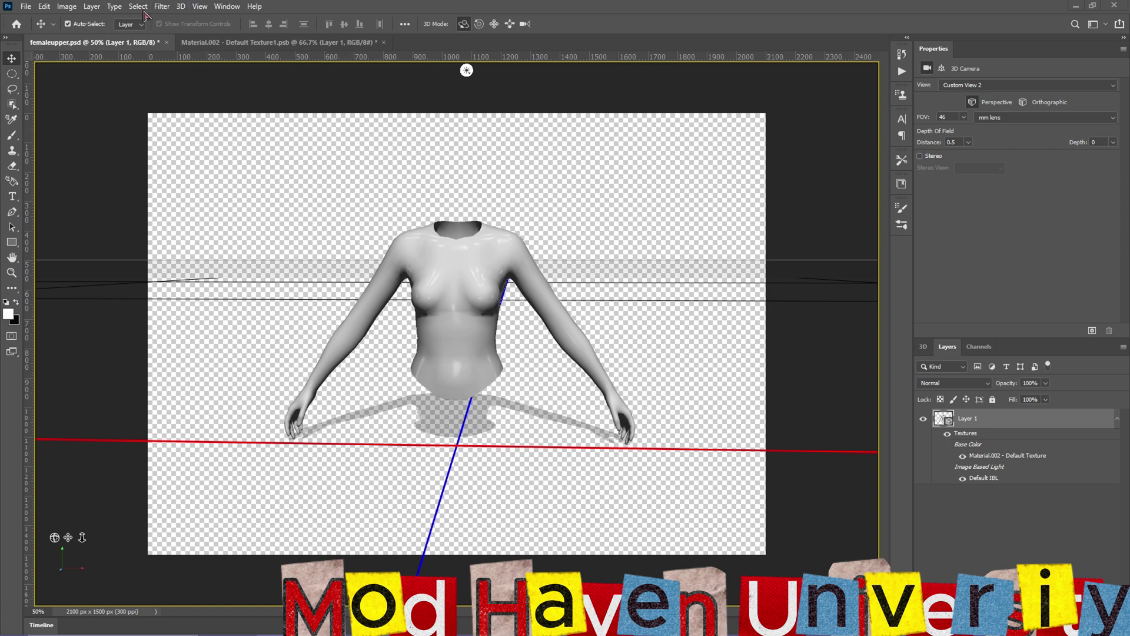
# Export the 3D layer as Wavefront|OBJ 'femaleupper' on the Desktop, replacing the existing file.
pyautogui.click(180, 7)
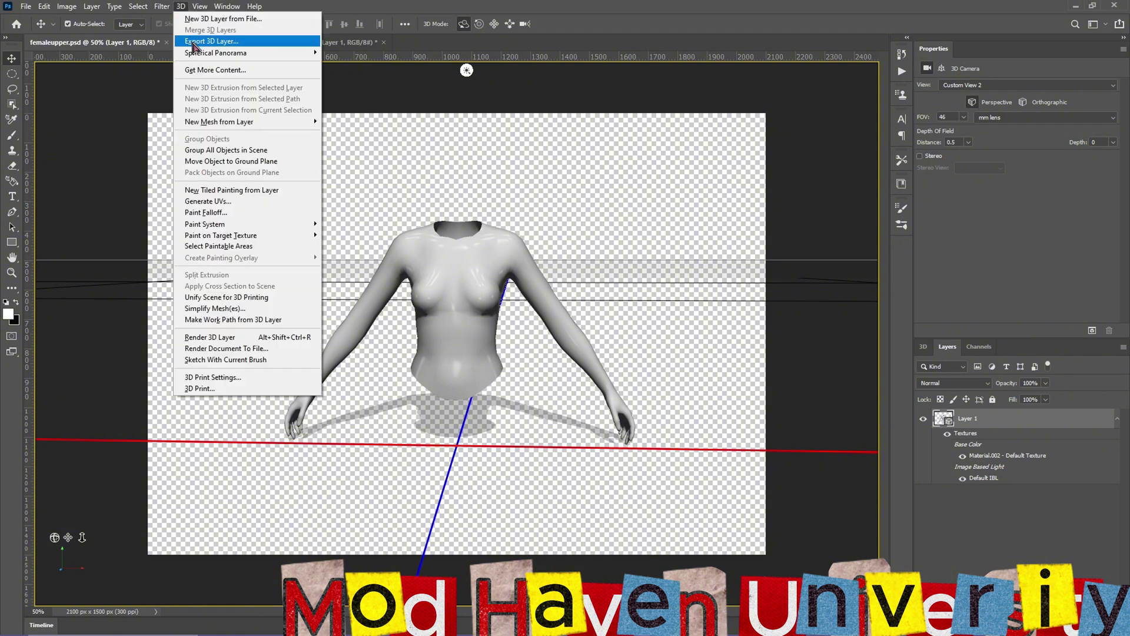
pyautogui.click(238, 43)
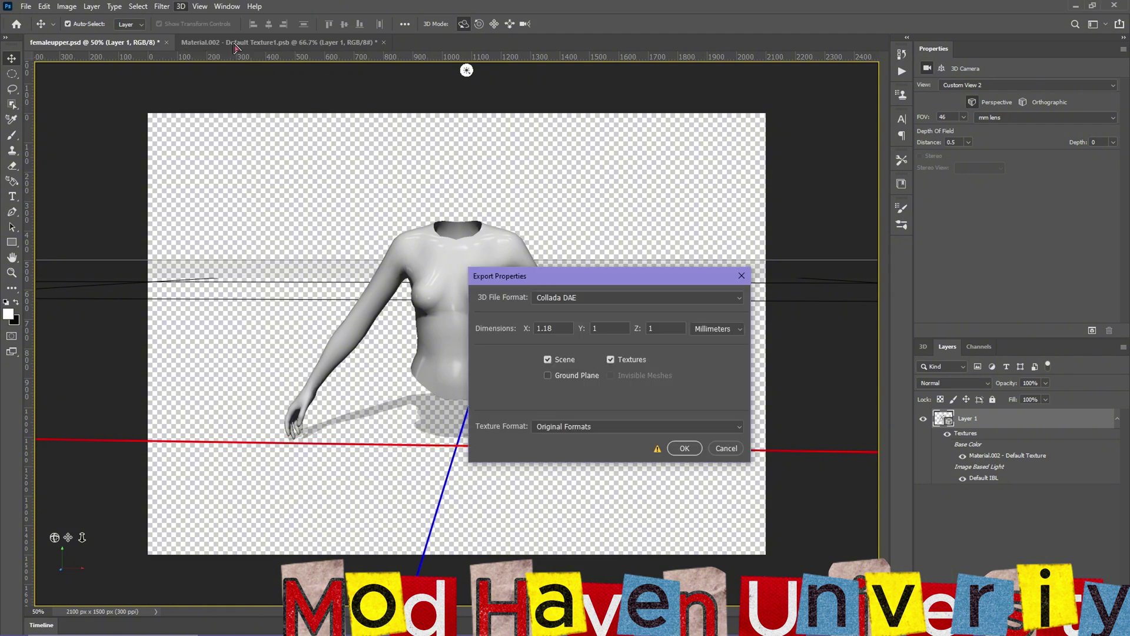
pyautogui.click(560, 299)
pyautogui.click(561, 356)
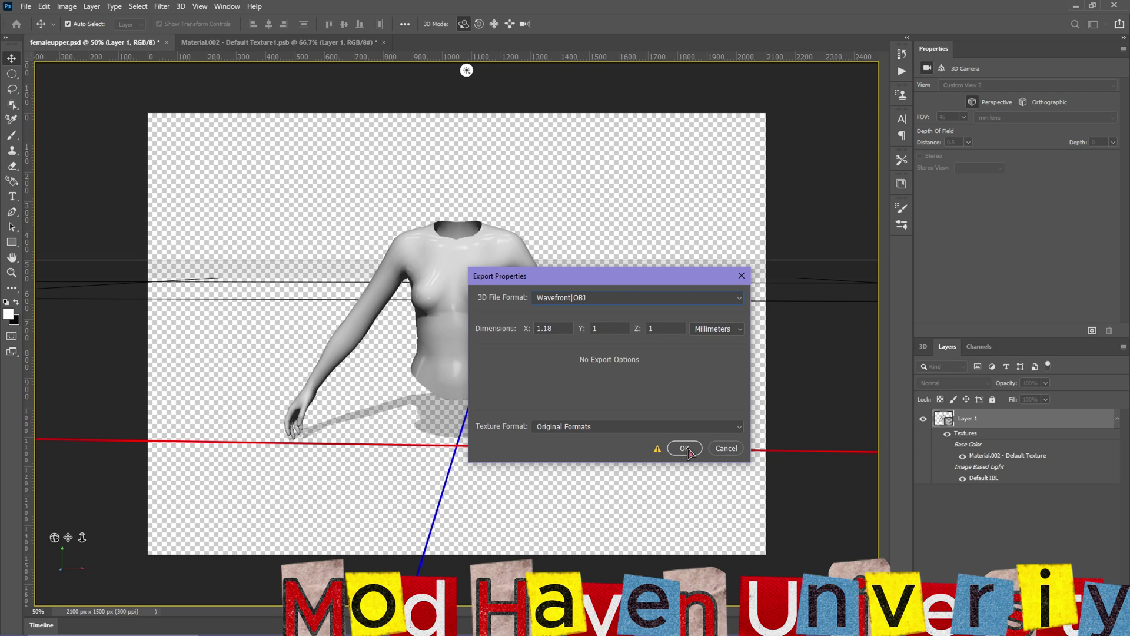
pyautogui.click(685, 450)
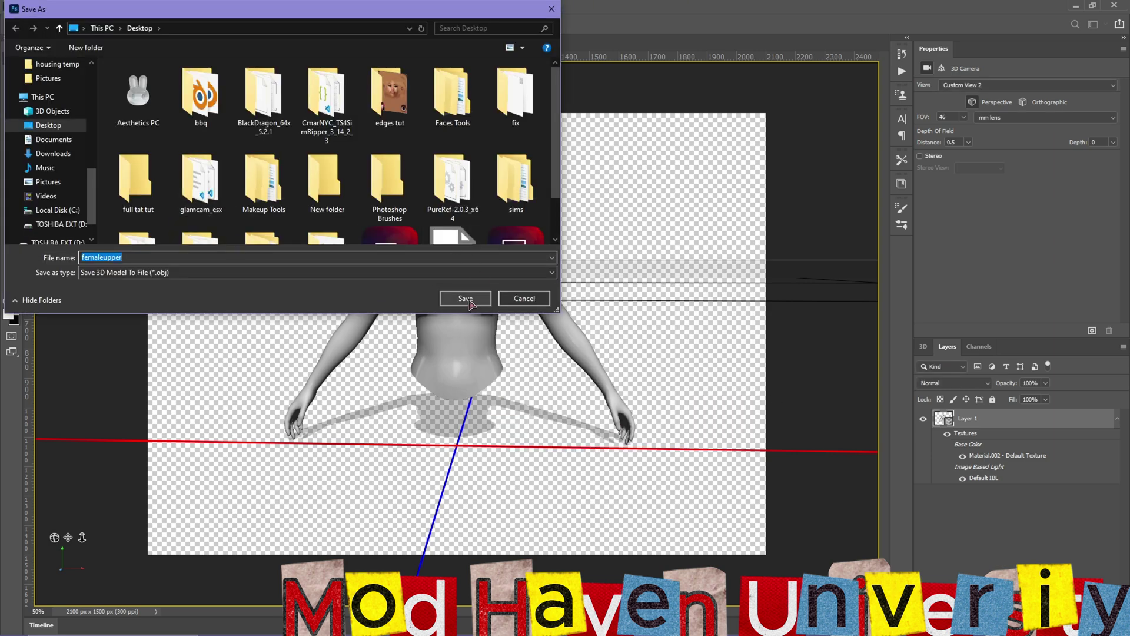
pyautogui.click(469, 302)
pyautogui.click(585, 330)
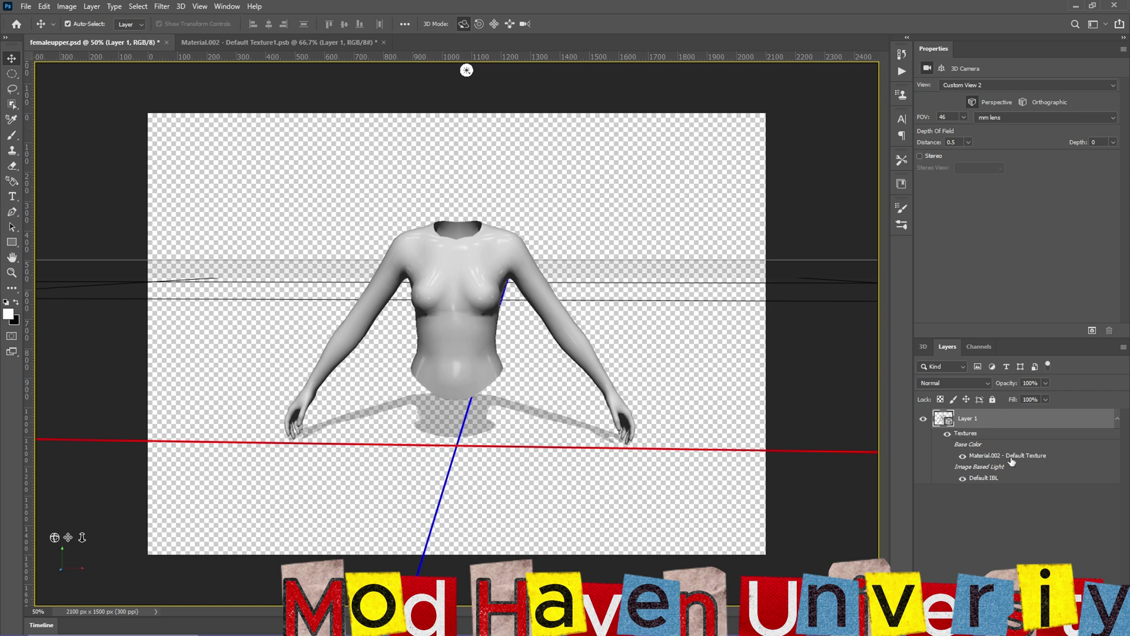
# Paint a black brush blob across the Material.002 texture, then return to femaleupper.psd.
pyautogui.doubleClick(990, 457)
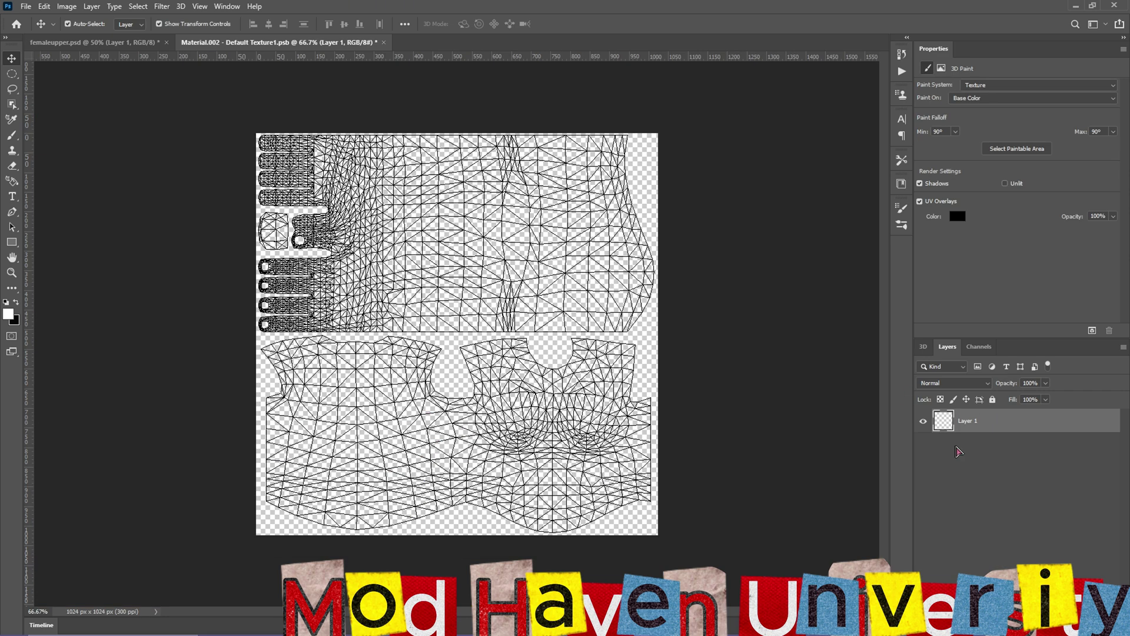
pyautogui.click(12, 137)
pyautogui.moveTo(409, 210)
pyautogui.mouseDown()
pyautogui.moveTo(459, 233)
pyautogui.moveTo(424, 207)
pyautogui.mouseUp()
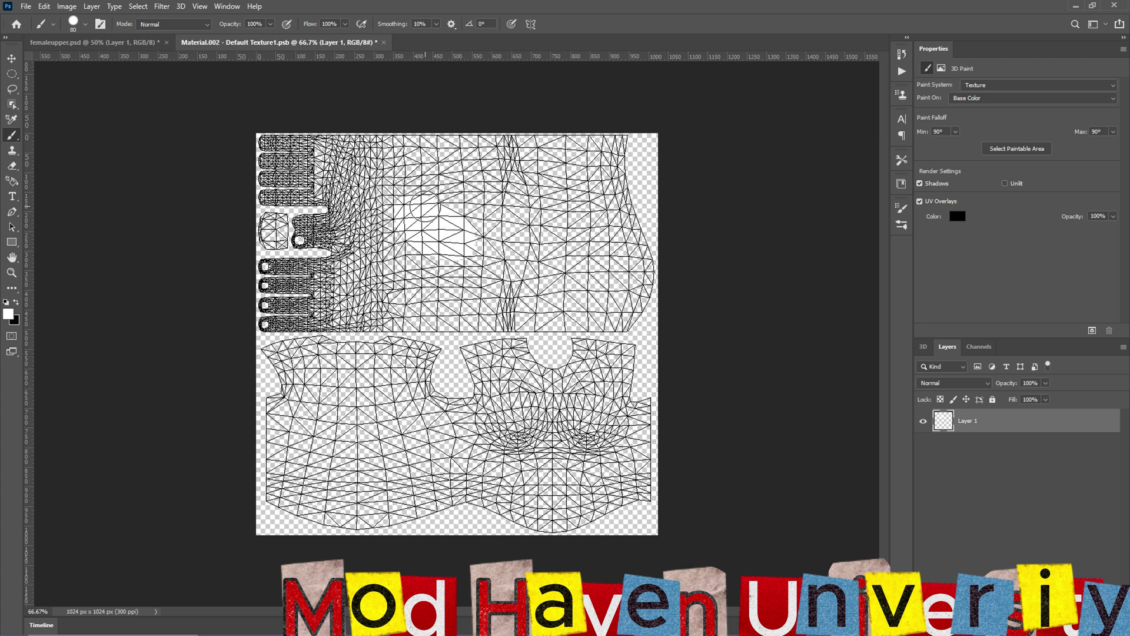
pyautogui.hotkey('ctrl', 'z')
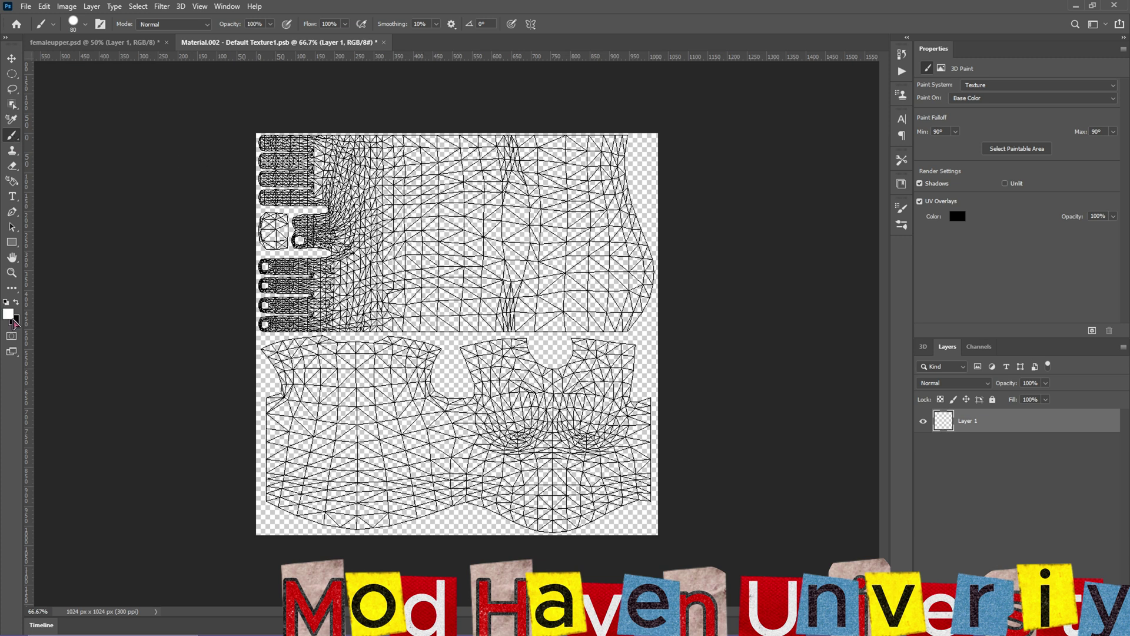
pyautogui.click(17, 303)
pyautogui.moveTo(412, 241)
pyautogui.mouseDown()
pyautogui.moveTo(589, 235)
pyautogui.moveTo(438, 177)
pyautogui.moveTo(468, 228)
pyautogui.moveTo(436, 223)
pyautogui.moveTo(481, 215)
pyautogui.moveTo(518, 283)
pyautogui.moveTo(548, 259)
pyautogui.mouseUp()
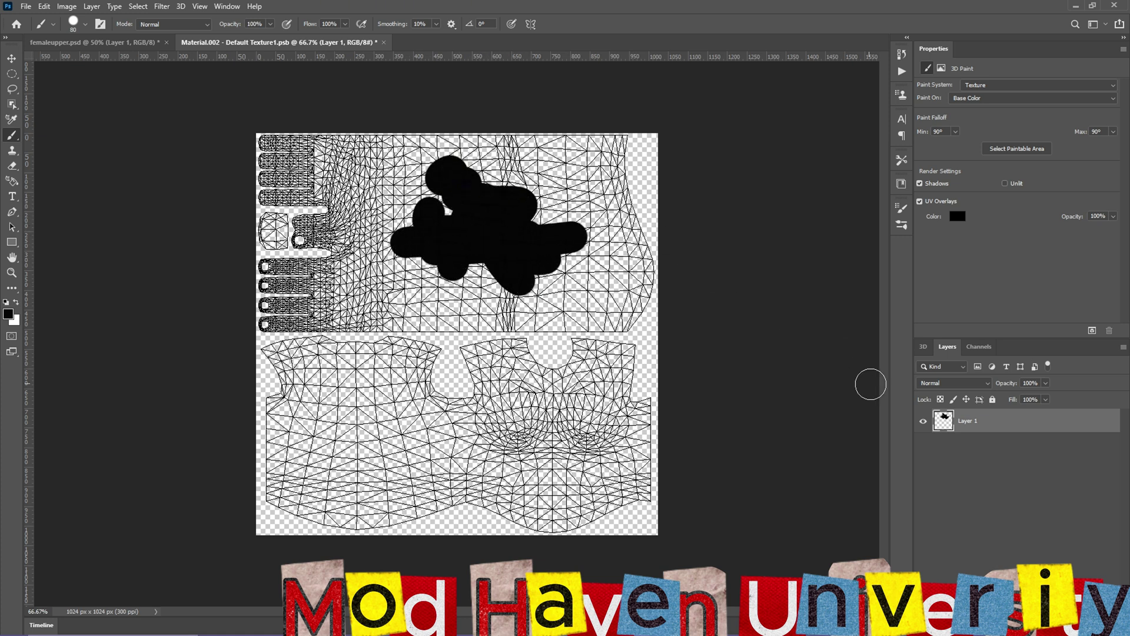
pyautogui.click(106, 42)
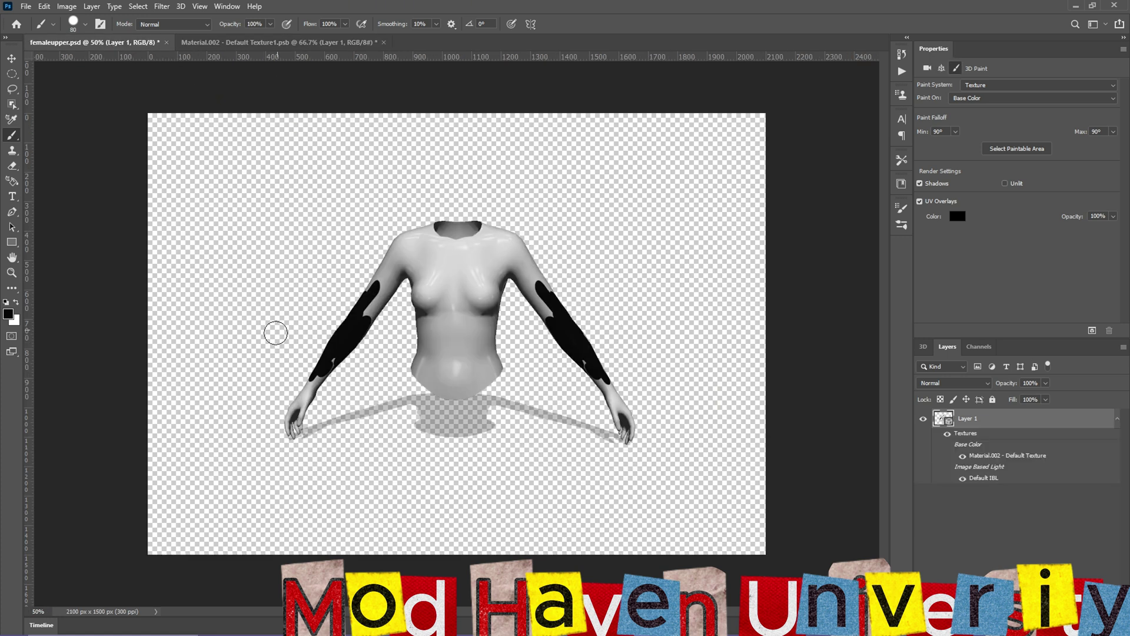
# Orbit the torso to a front view to check the black arm patches, then reopen the Material.002 texture.
pyautogui.click(12, 58)
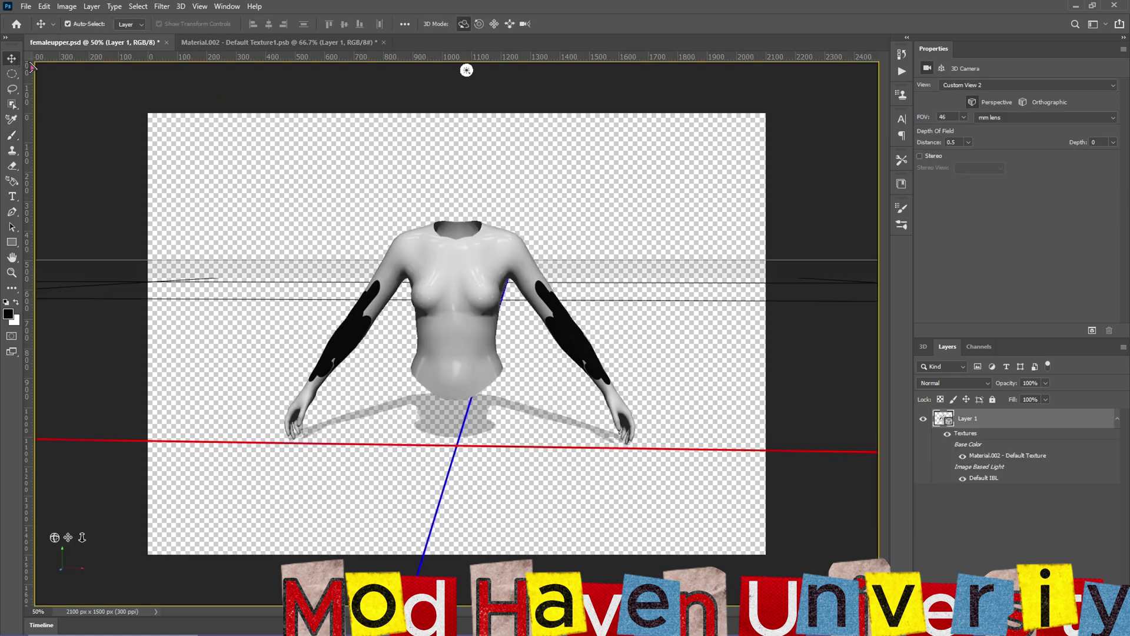
pyautogui.moveTo(452, 302); pyautogui.dragTo(499, 331)
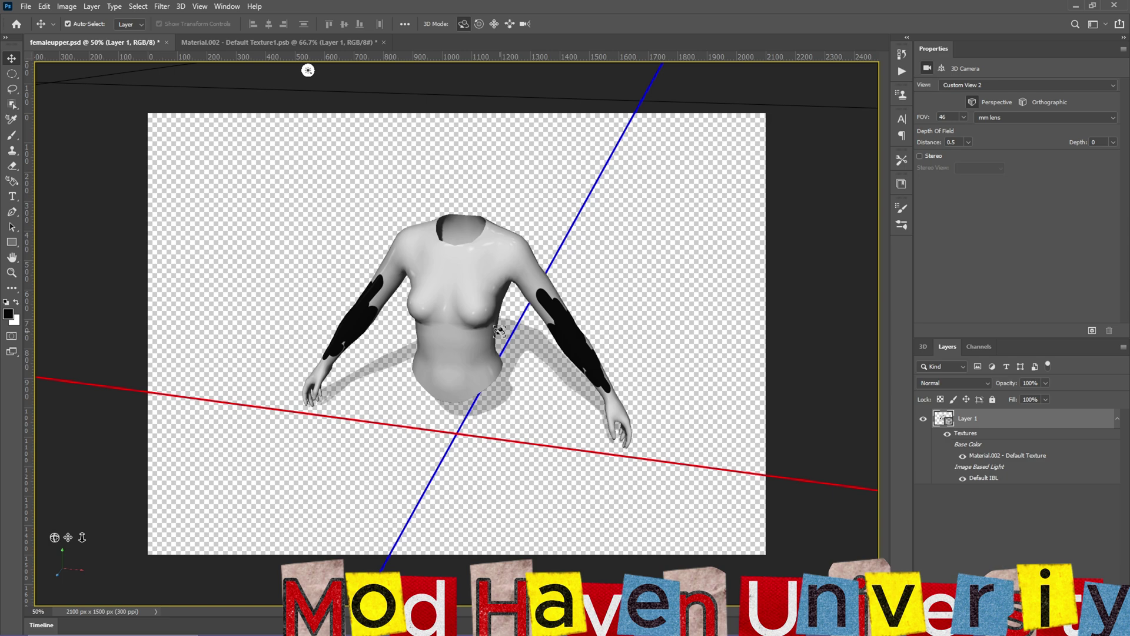
pyautogui.moveTo(484, 288); pyautogui.dragTo(192, 333)
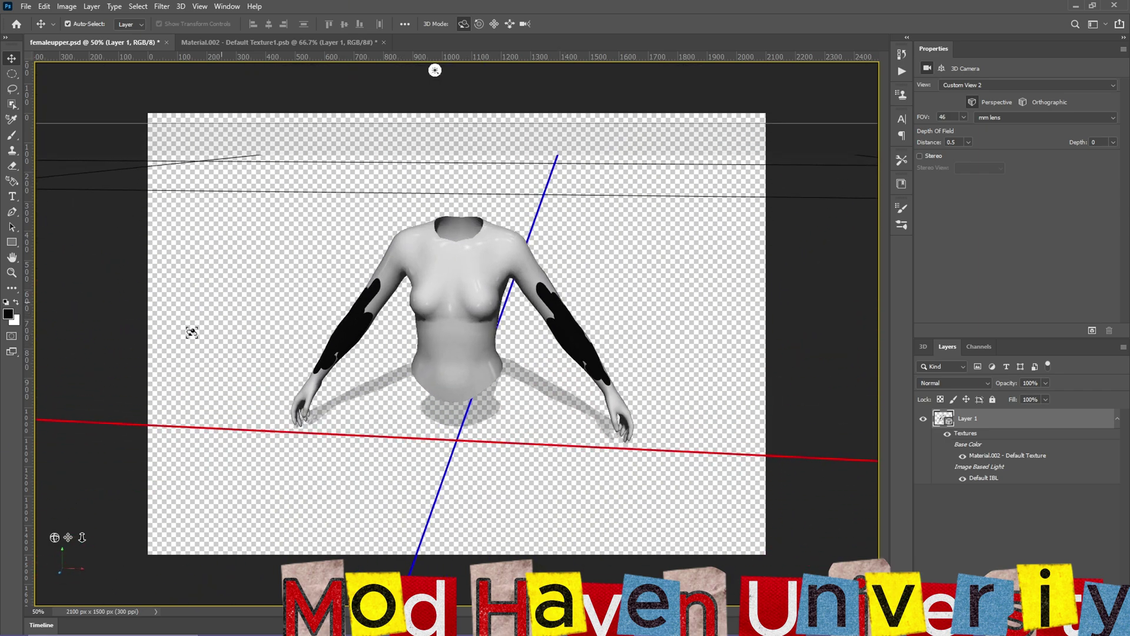
pyautogui.moveTo(418, 300); pyautogui.dragTo(428, 278)
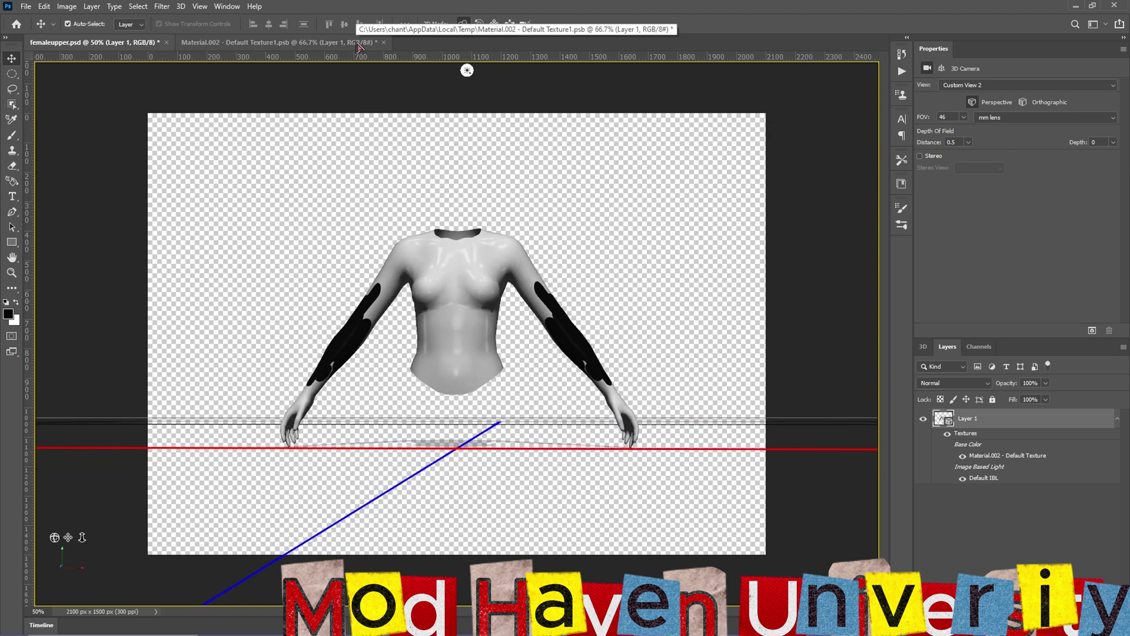
pyautogui.click(311, 43)
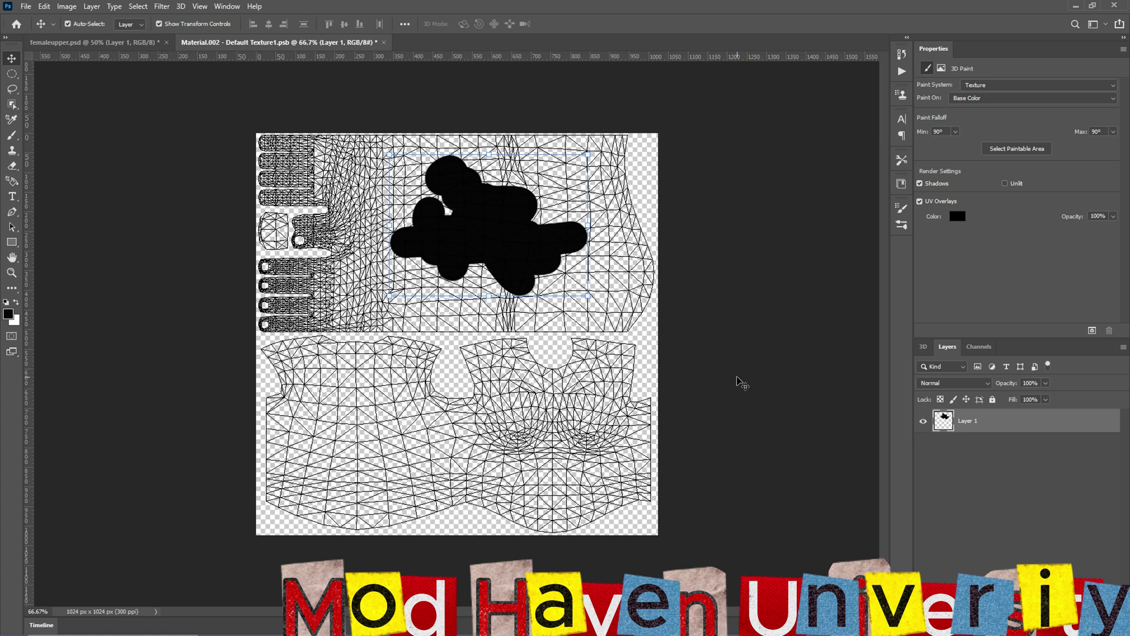
pyautogui.moveTo(713, 633)
pyautogui.moveTo(671, 633)
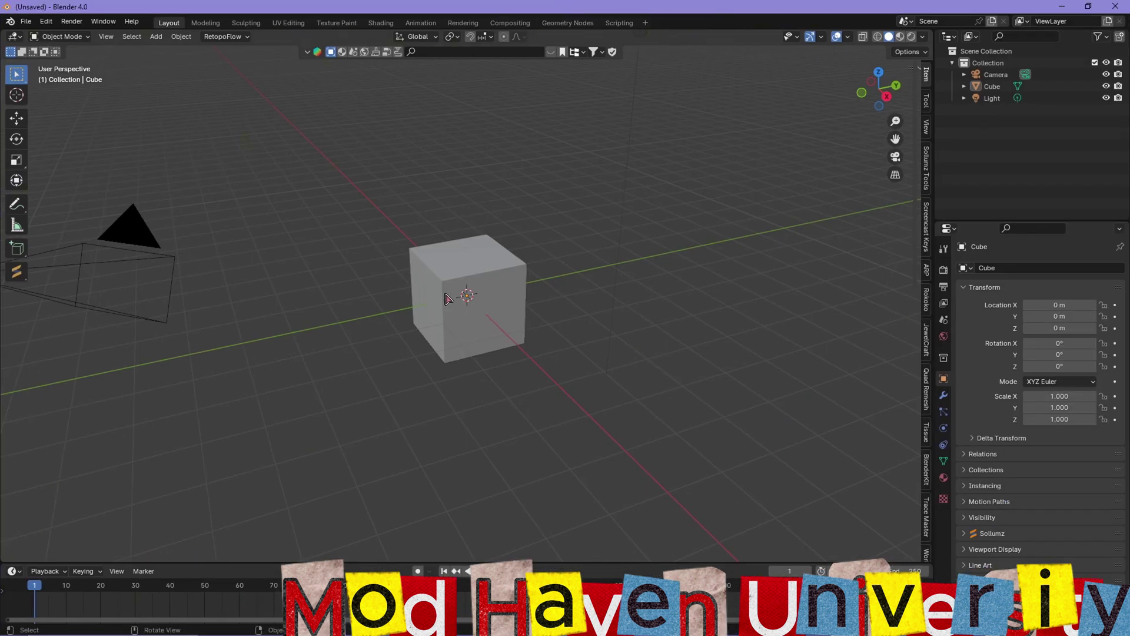
# Delete the default cube and import femaleupper.obj from the Desktop as a Wavefront OBJ.
pyautogui.click(455, 276)
pyautogui.press('Delete')
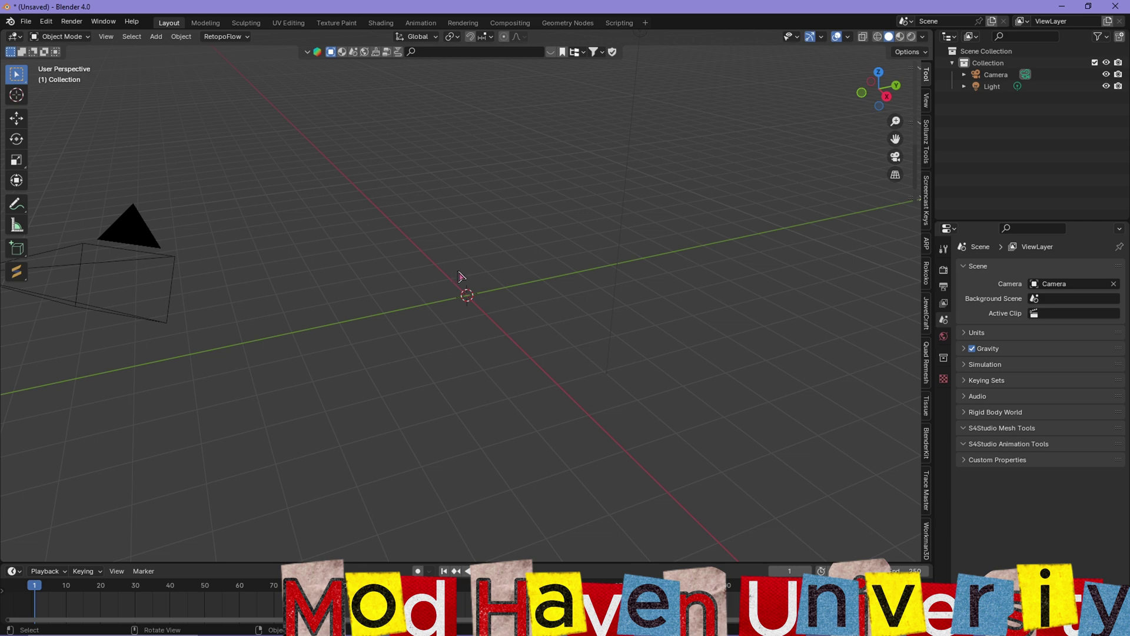
pyautogui.click(27, 22)
pyautogui.moveTo(48, 190)
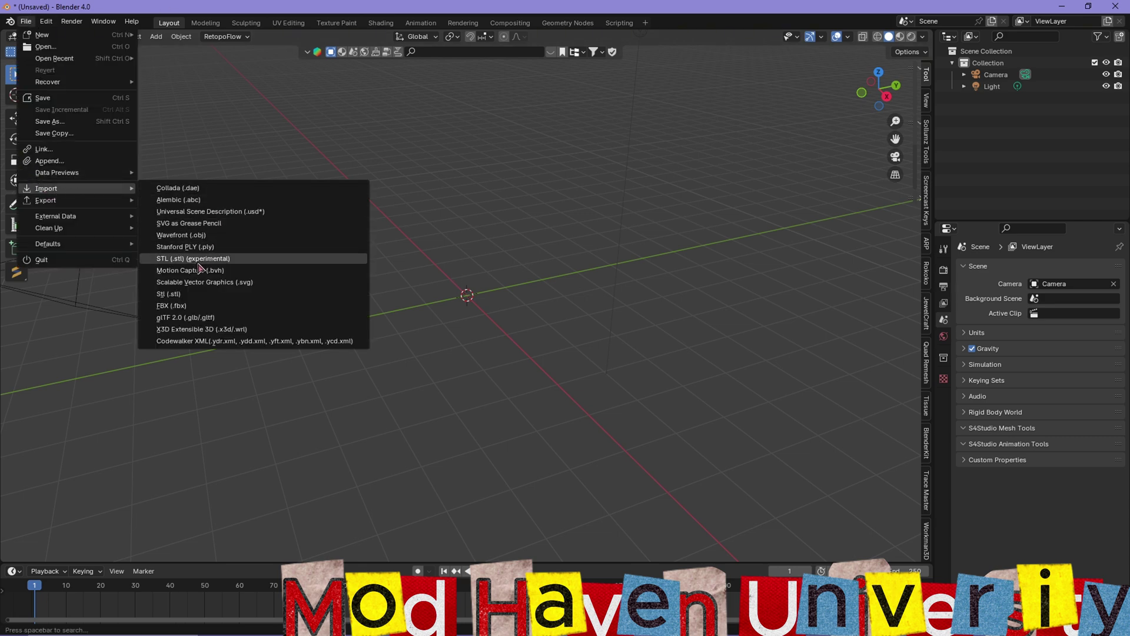
pyautogui.click(188, 234)
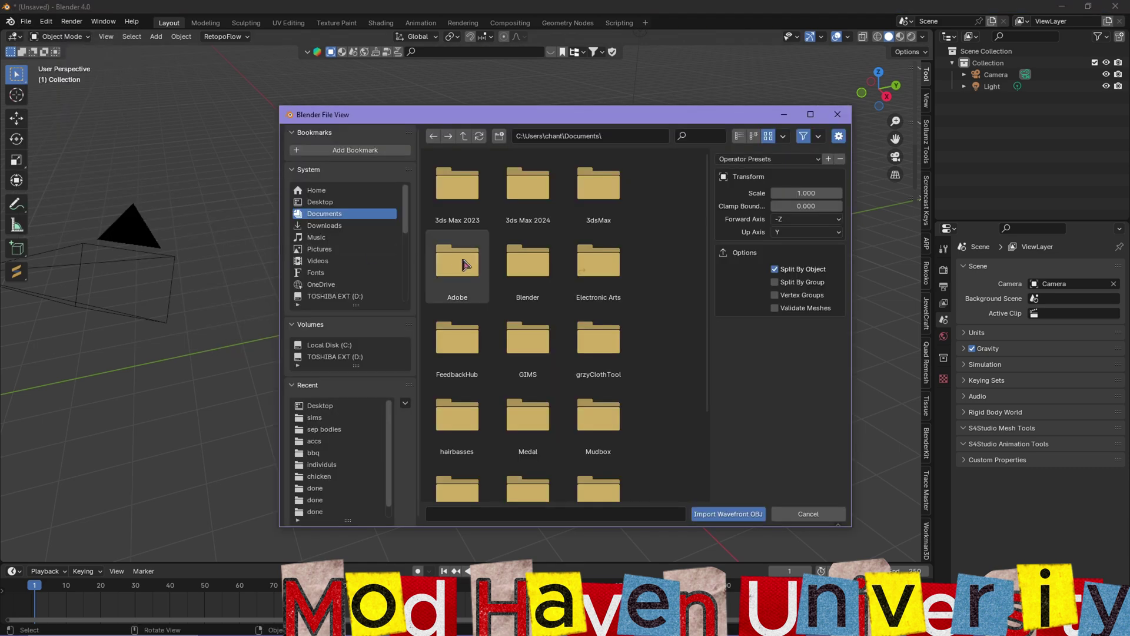
pyautogui.click(320, 202)
pyautogui.scroll(-5, 530, 412)
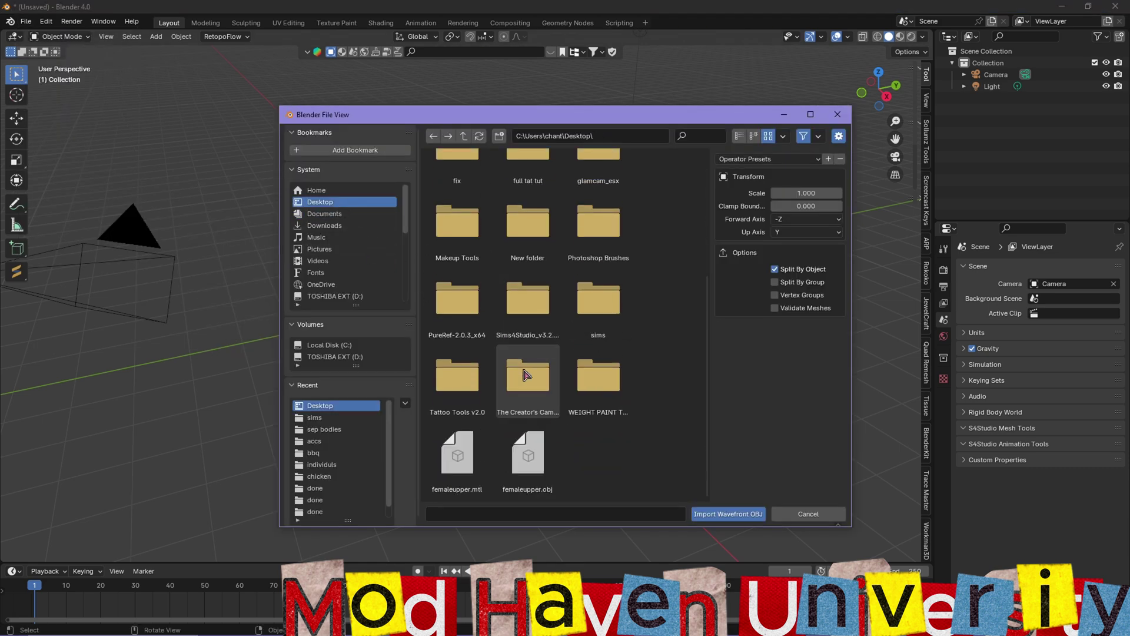
pyautogui.click(540, 465)
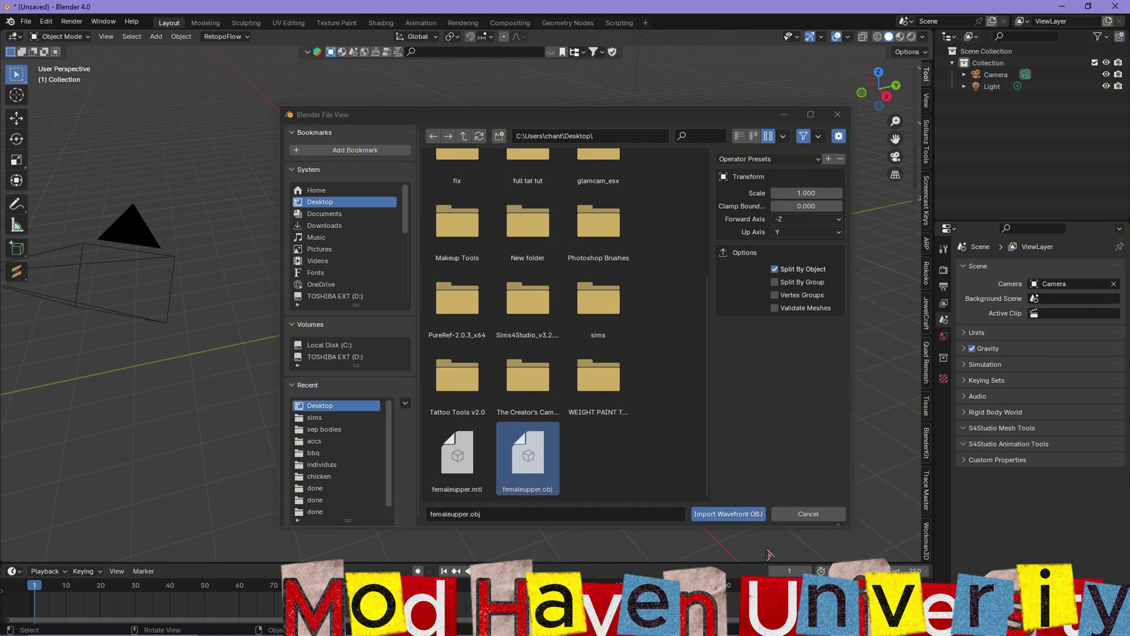
pyautogui.click(730, 516)
pyautogui.moveTo(493, 345); pyautogui.dragTo(484, 331, button='middle')
# Switch to Front Orthographic, recentre the torso, and split the viewport into two side-by-side areas.
pyautogui.scroll(8, 486, 327)
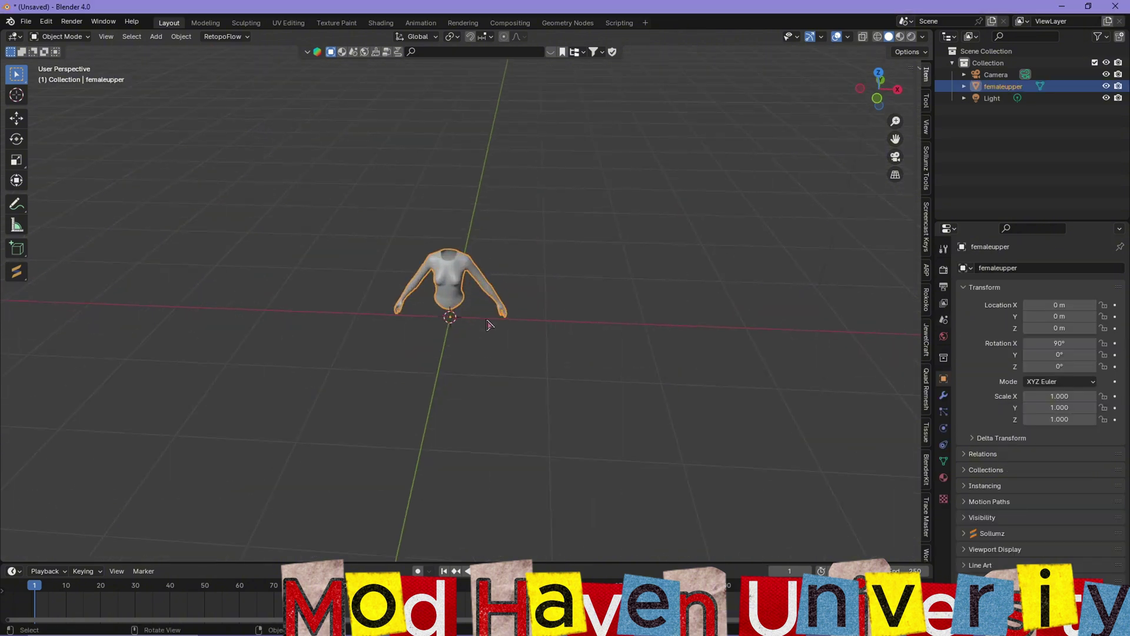
pyautogui.press('KP_1')
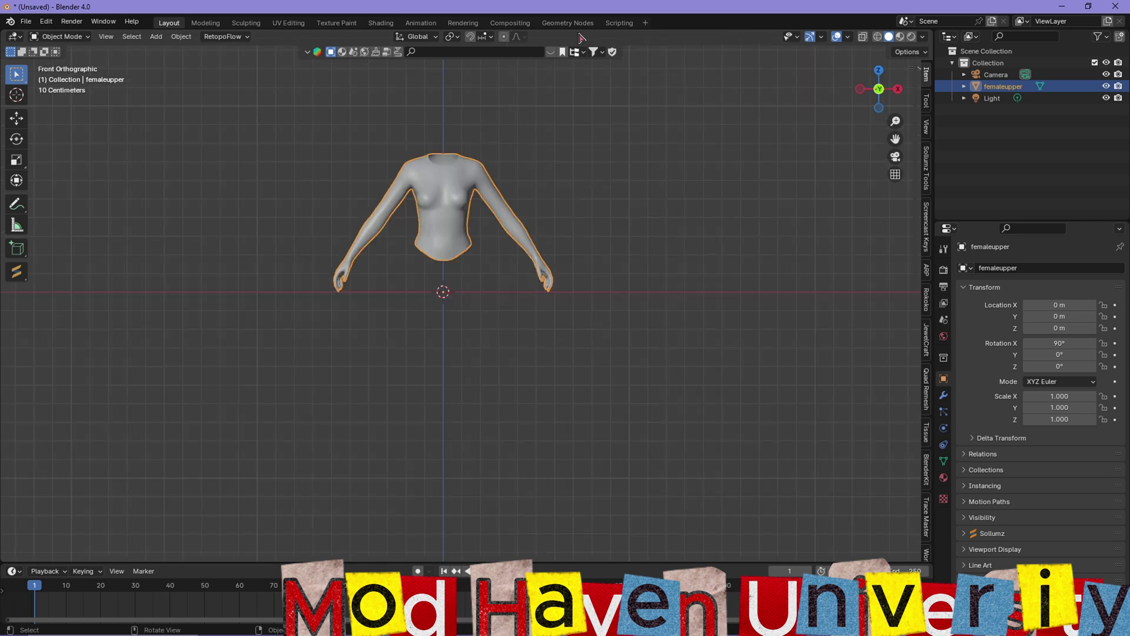
pyautogui.keyDown('shift'); pyautogui.moveTo(478, 214); pyautogui.dragTo(485, 280, button='middle'); pyautogui.keyUp('shift')
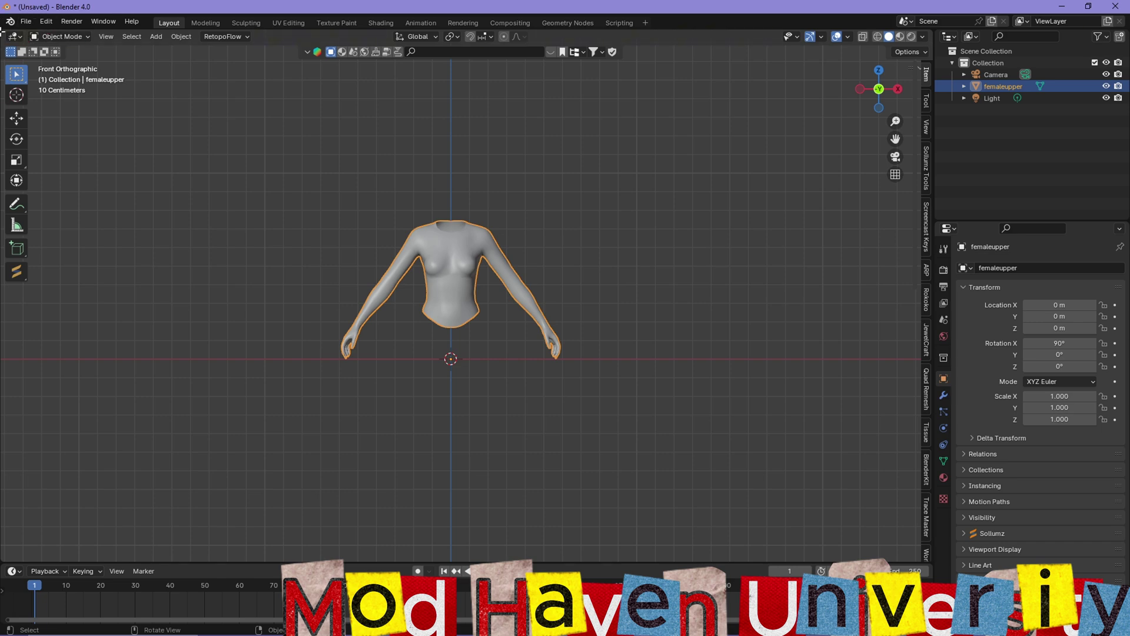
pyautogui.moveTo(9, 32); pyautogui.dragTo(429, 78)
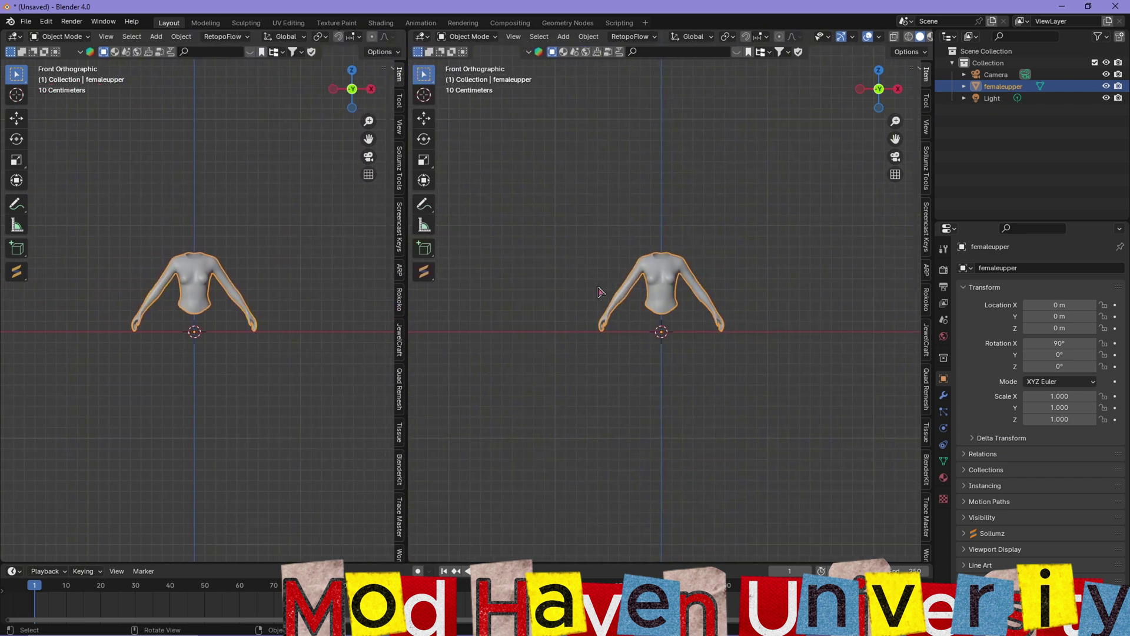
pyautogui.scroll(6, 600, 292)
pyautogui.scroll(-1, 600, 292)
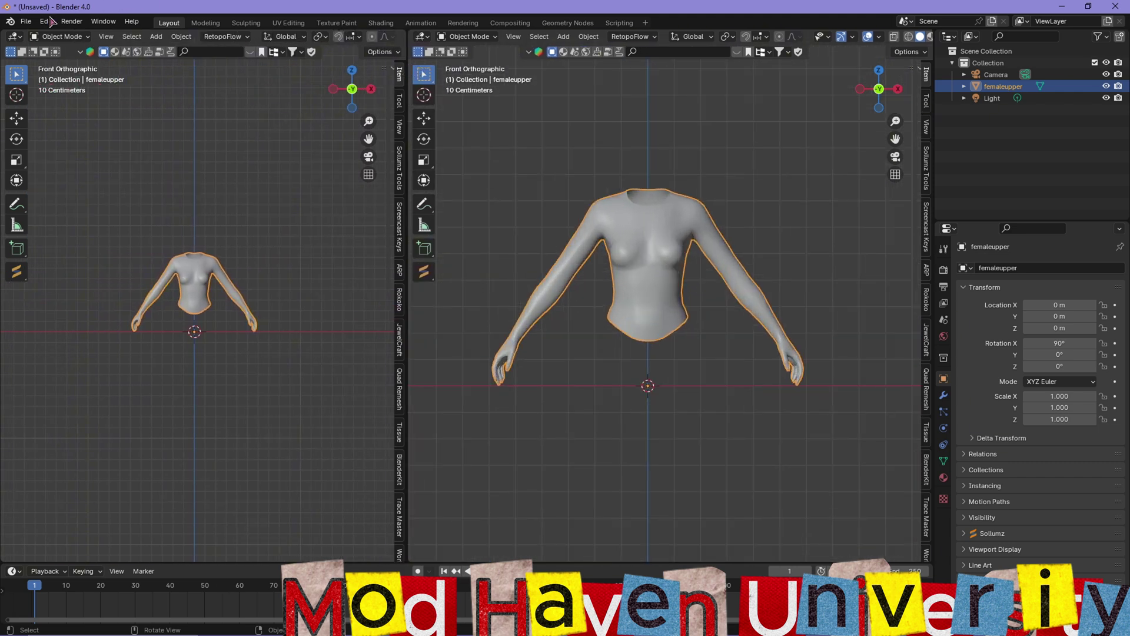
pyautogui.click(15, 38)
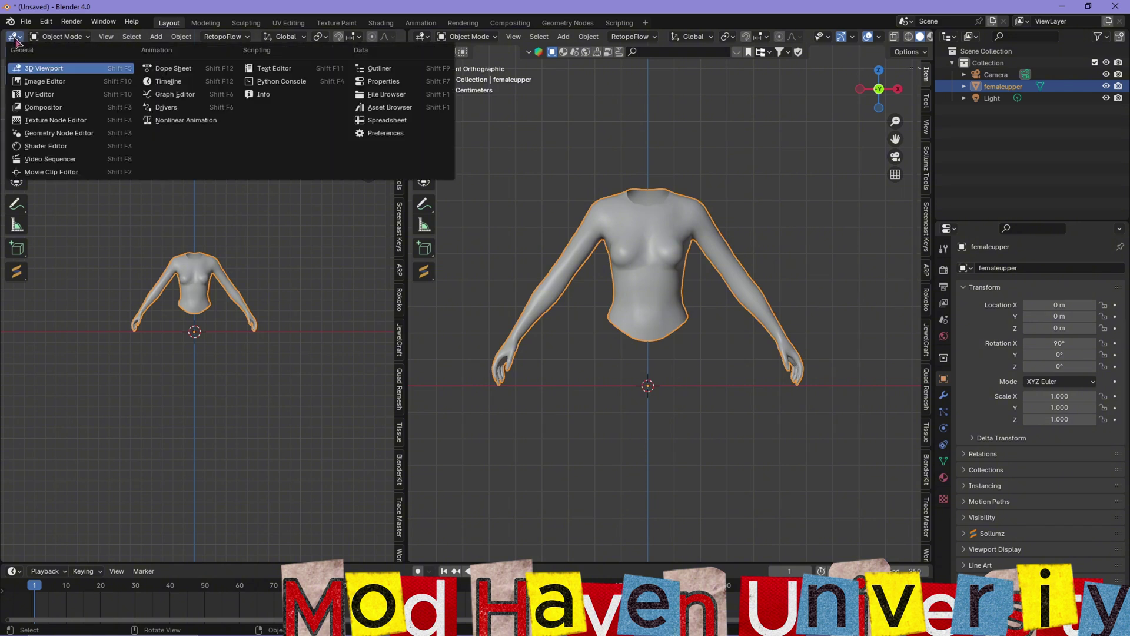
# Make the left pane a UV Editor, enter Edit Mode with all selected, then switch to Photoshop.
pyautogui.click(36, 82)
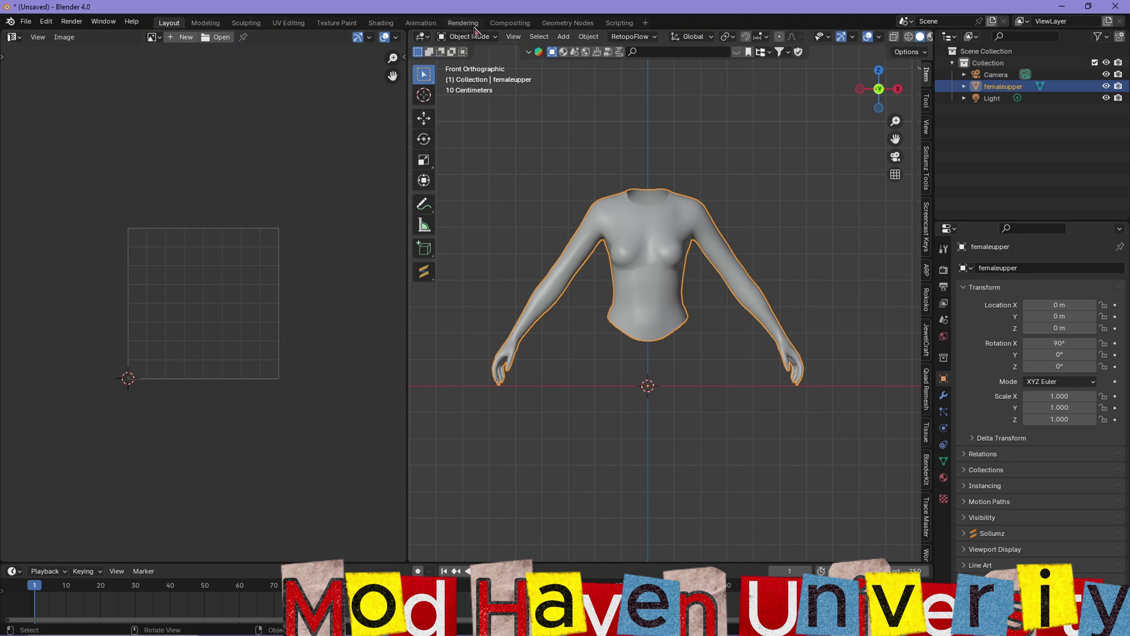
pyautogui.click(490, 37)
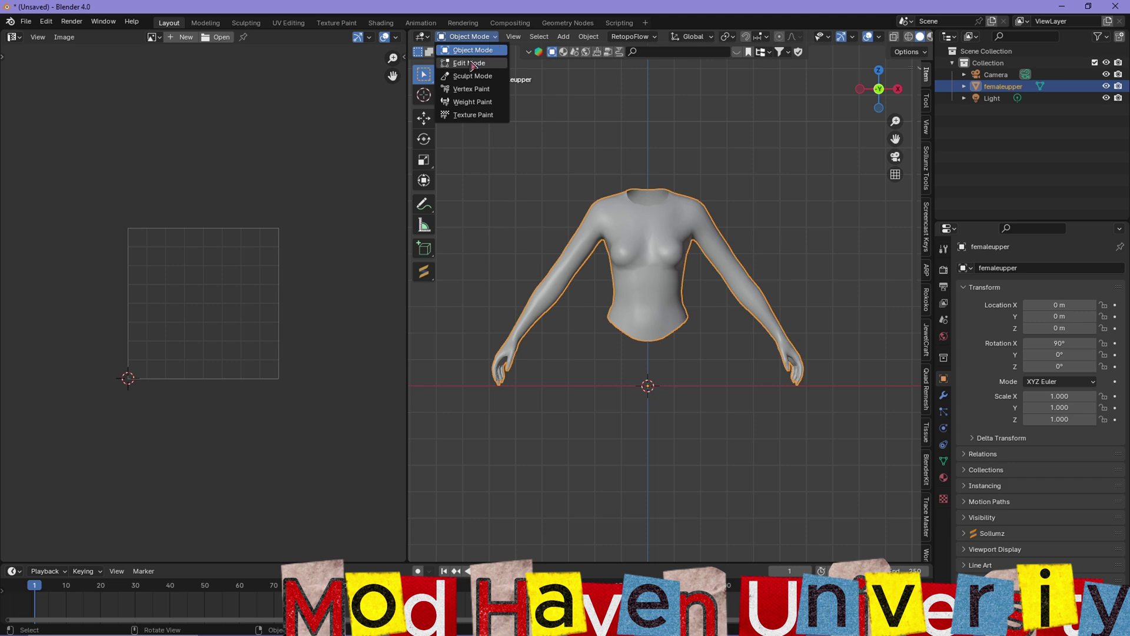
pyautogui.click(469, 60)
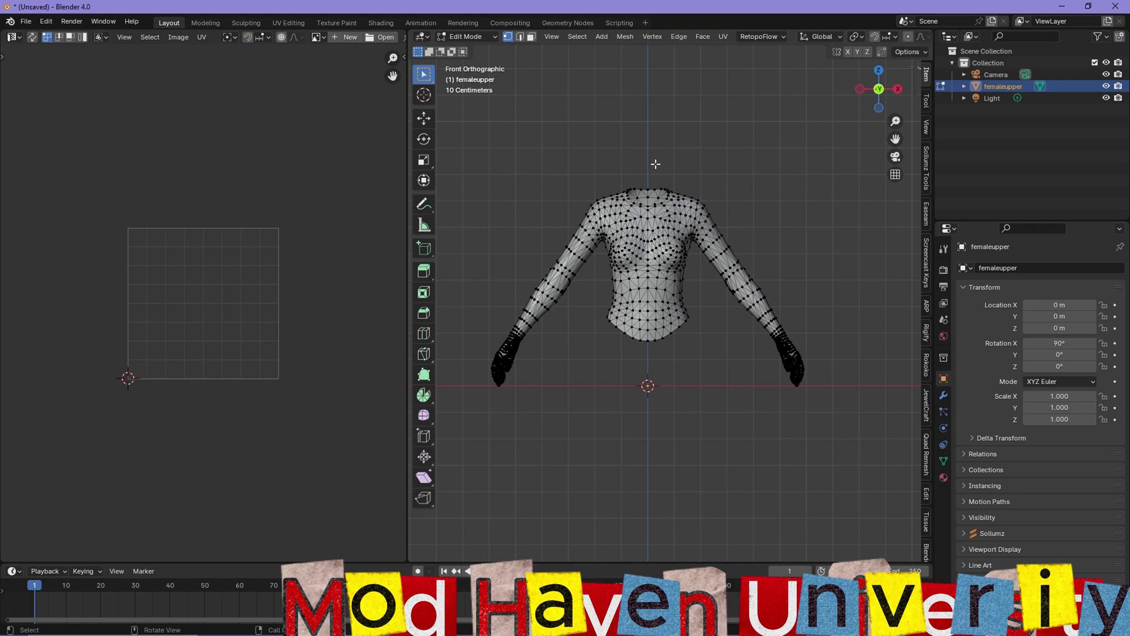
pyautogui.press('a')
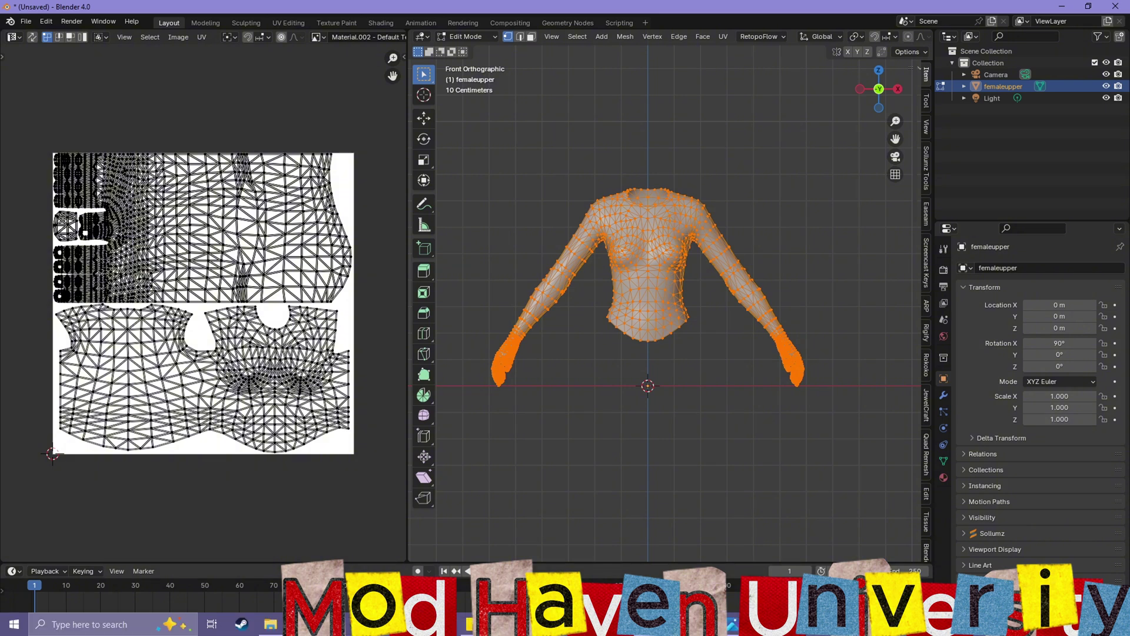
pyautogui.hotkey('alt', 'Tab')
# Restore Photoshop to a window, move the black blob down-left, and shift the window aside.
pyautogui.doubleClick(753, 87)
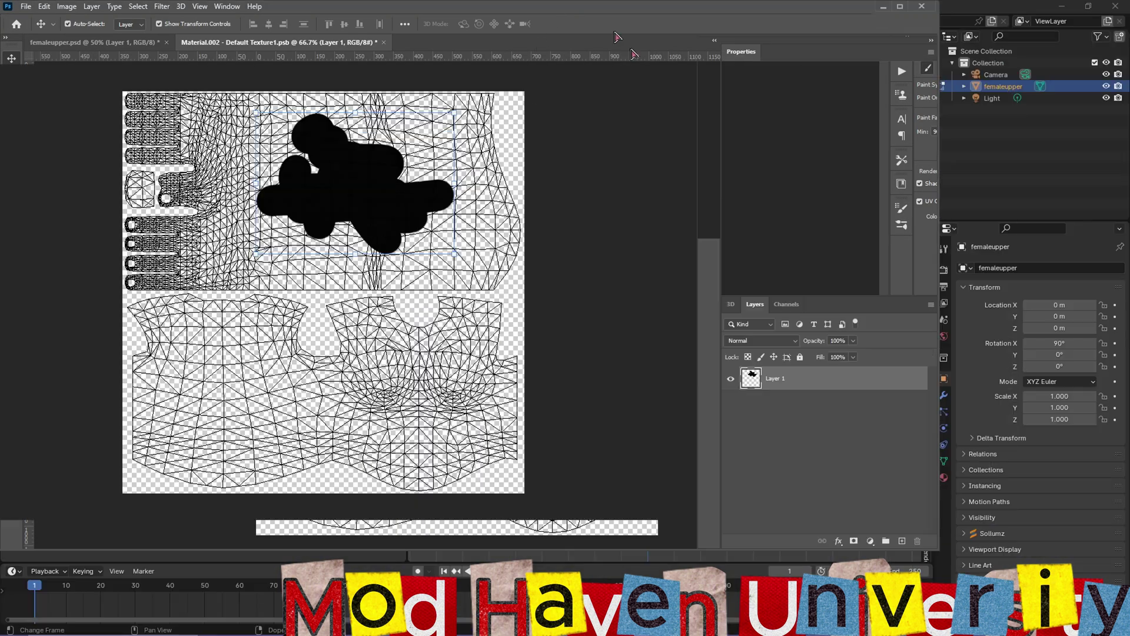
pyautogui.moveTo(580, 225)
pyautogui.mouseDown()
pyautogui.moveTo(557, 287)
pyautogui.moveTo(675, 467)
pyautogui.moveTo(863, 476)
pyautogui.mouseUp()
pyautogui.moveTo(576, 85); pyautogui.dragTo(797, 63)
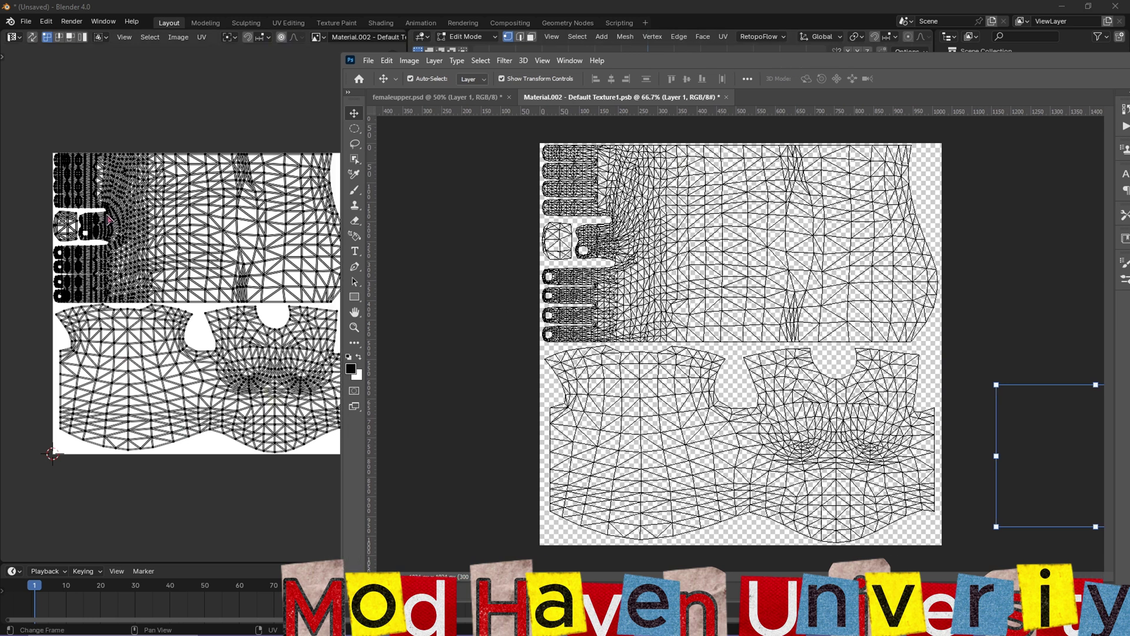
pyautogui.moveTo(698, 63); pyautogui.dragTo(531, 70)
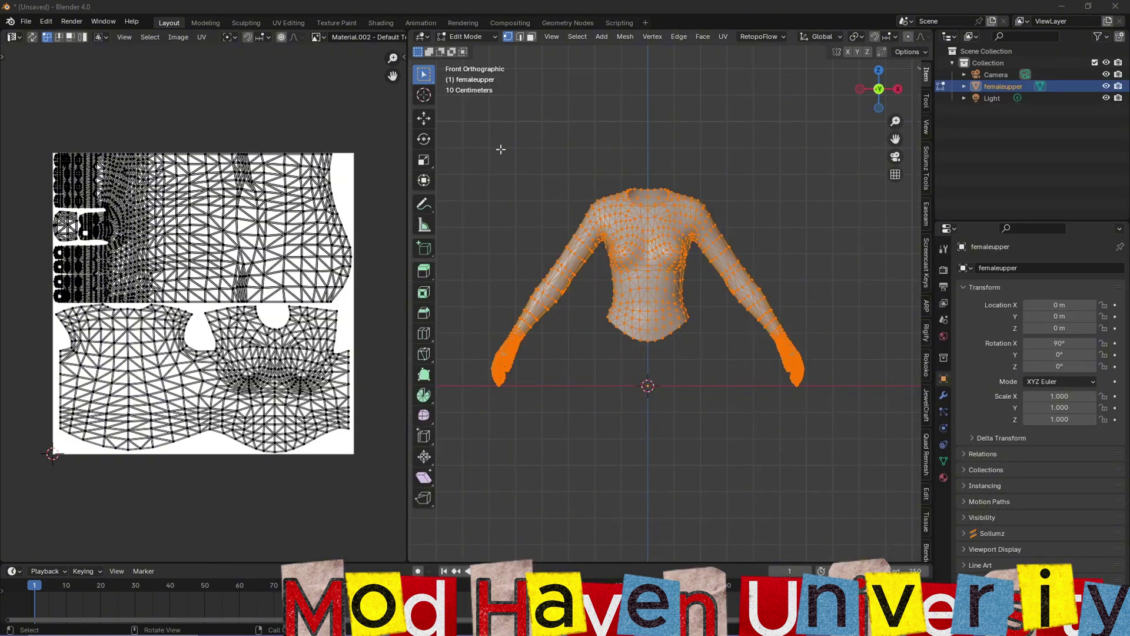
# Orbit the torso into perspective from above and deselect the entire mesh.
pyautogui.moveTo(621, 194); pyautogui.dragTo(743, 215, button='middle')
pyautogui.scroll(2, 556, 228)
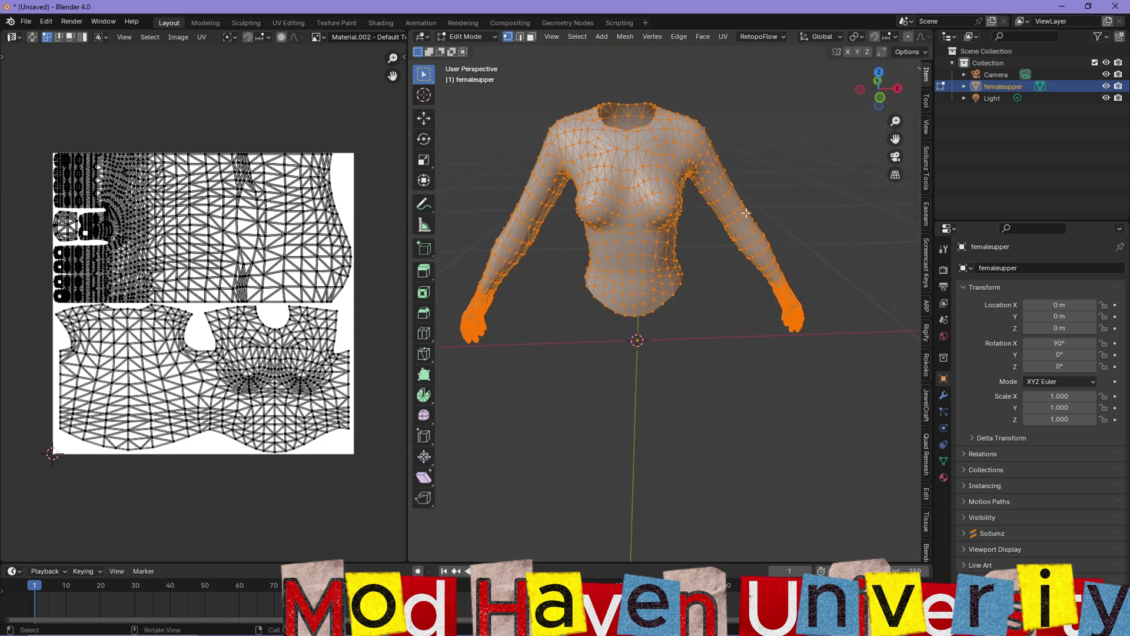
pyautogui.moveTo(690, 170); pyautogui.dragTo(734, 259, button='middle')
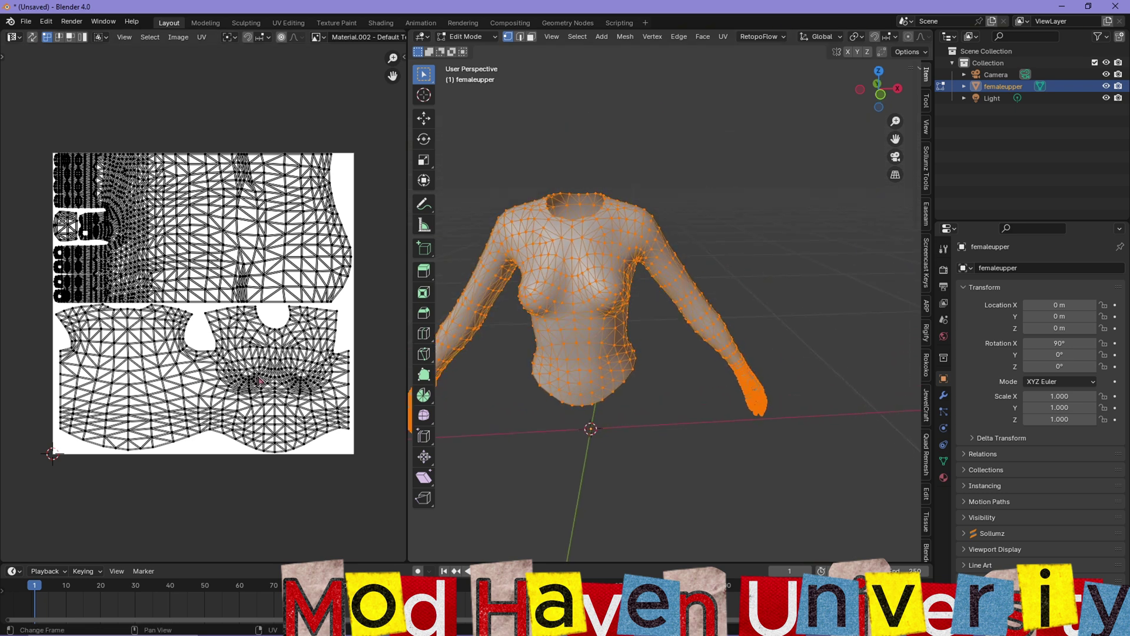
pyautogui.click(747, 299)
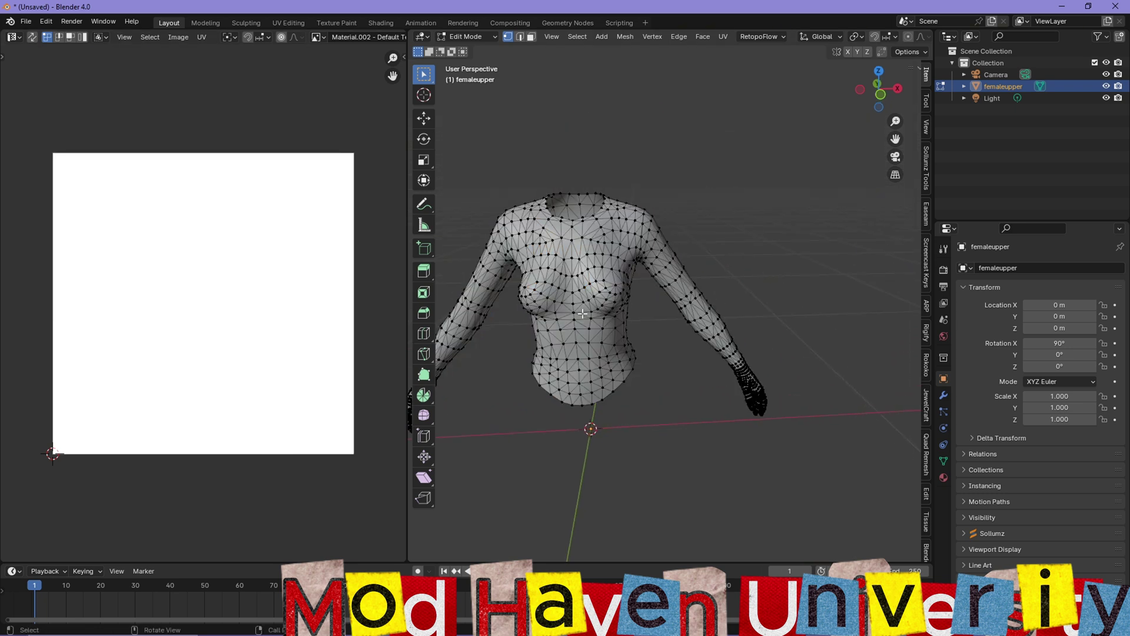
# Widen the 3D view and select-linked the right arm's upper parts and hand.
pyautogui.moveTo(703, 258); pyautogui.dragTo(650, 159, button='middle')
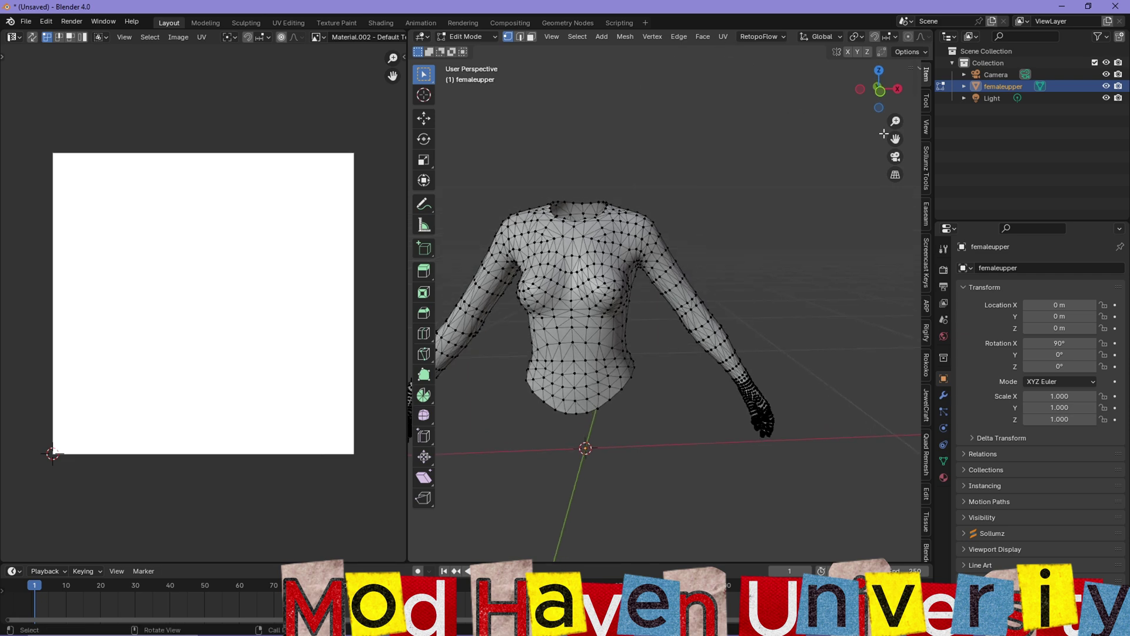
pyautogui.moveTo(408, 173); pyautogui.dragTo(383, 172)
pyautogui.moveTo(646, 226); pyautogui.dragTo(698, 280, button='middle')
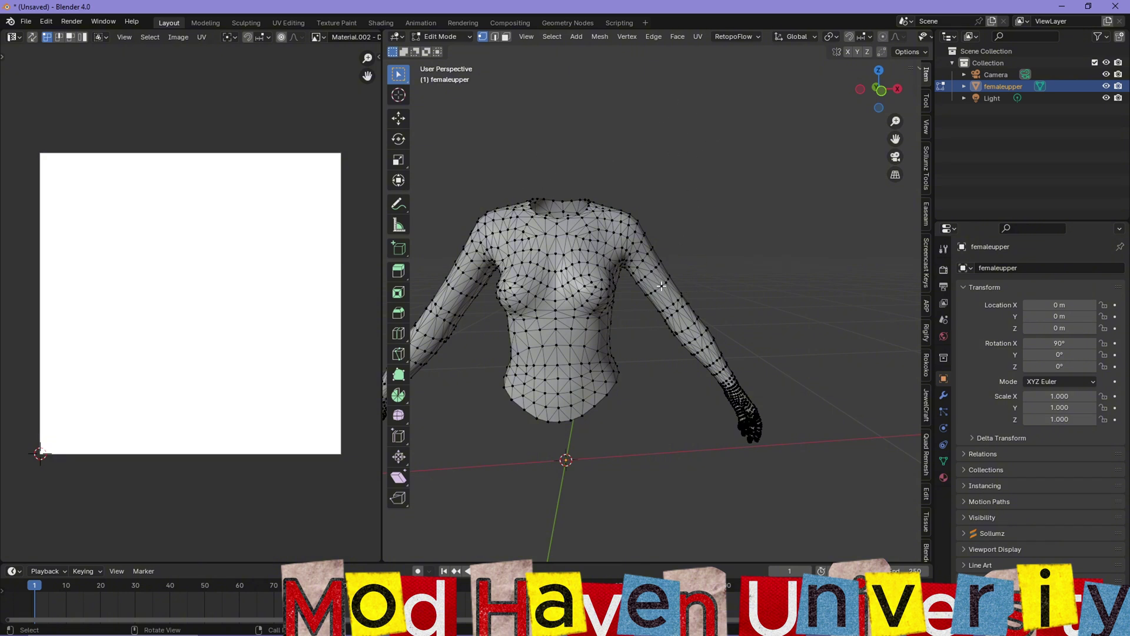
pyautogui.press('l')
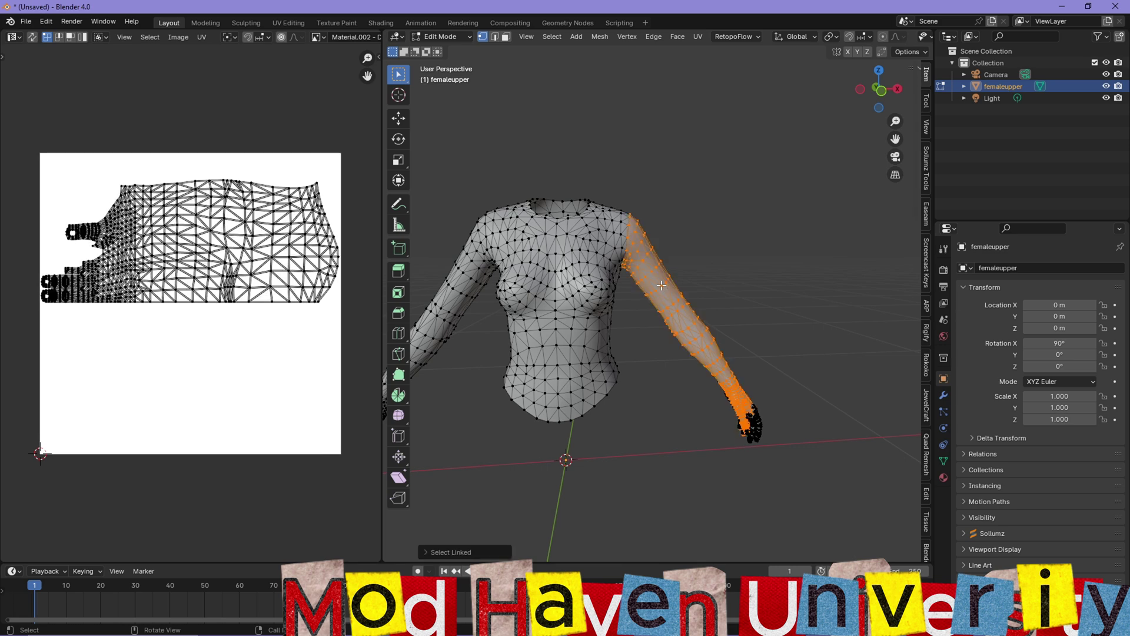
pyautogui.press('KP_1')
pyautogui.moveTo(667, 301); pyautogui.dragTo(653, 283, button='middle')
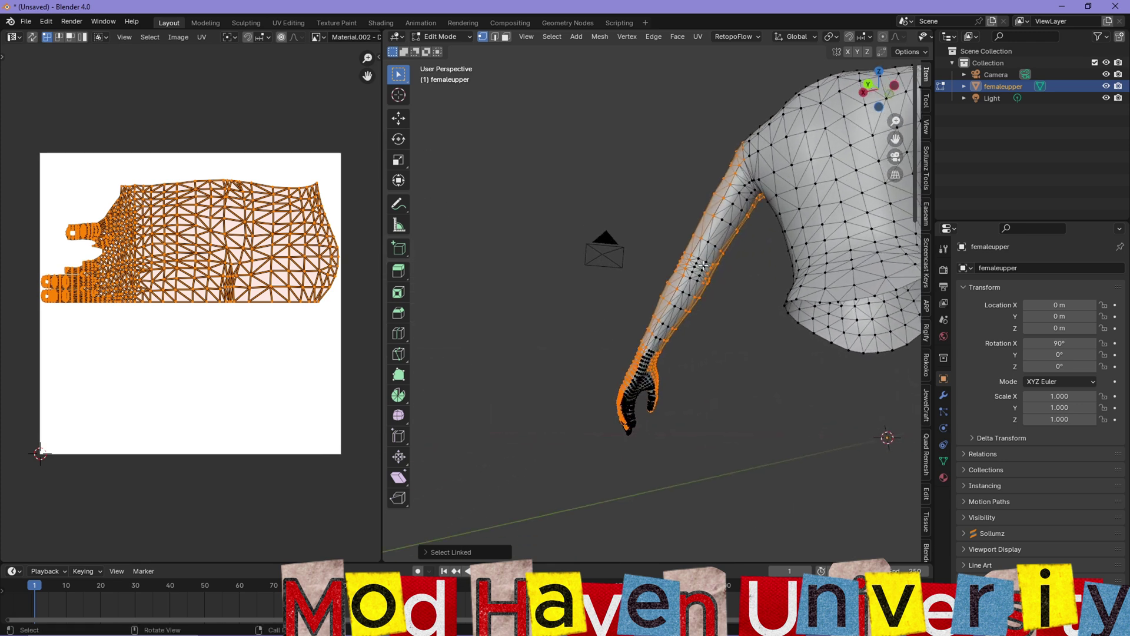
pyautogui.press('l')
pyautogui.moveTo(688, 307); pyautogui.dragTo(678, 341, button='middle')
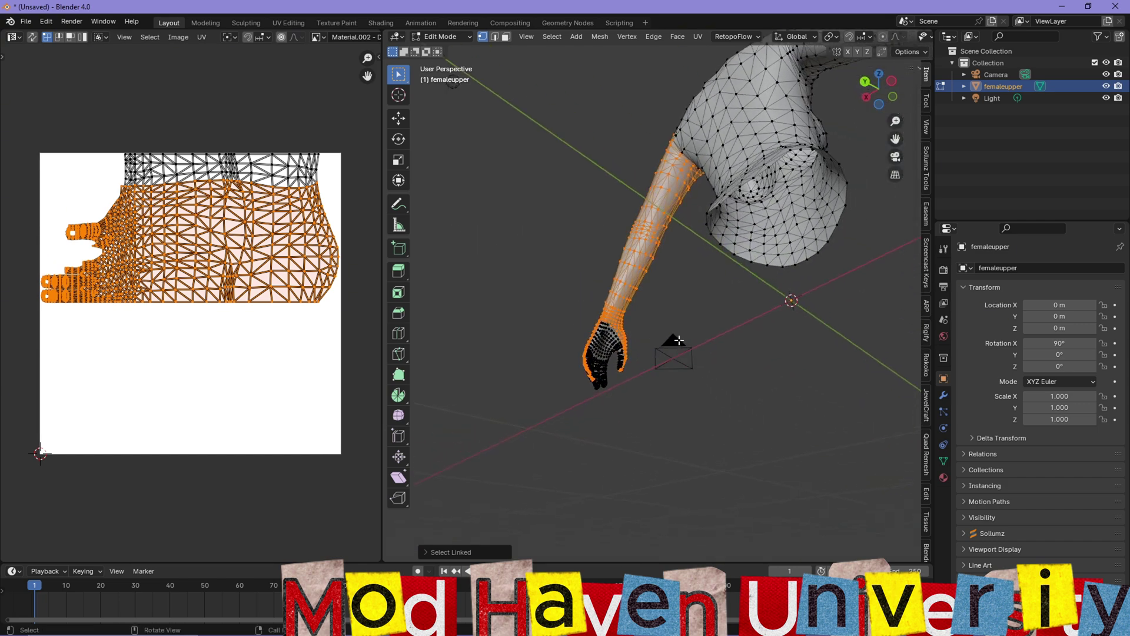
pyautogui.press('l')
# Add the remaining fingers and pinky fingertip to the arm selection, then review the whole arm.
pyautogui.moveTo(601, 347); pyautogui.dragTo(690, 405, button='middle')
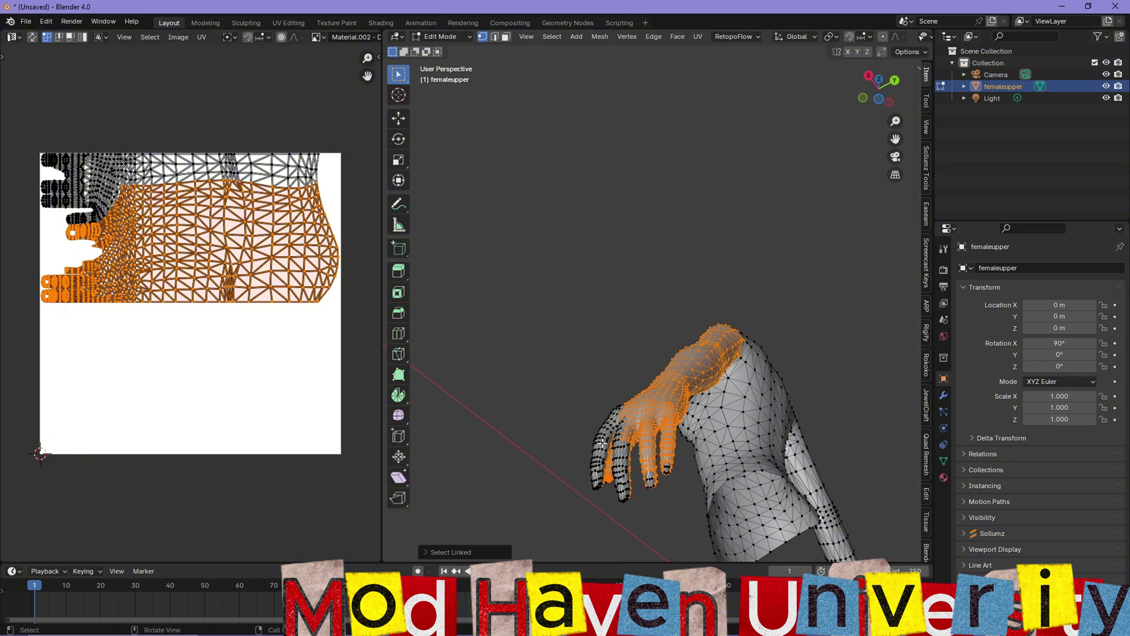
pyautogui.press('l')
pyautogui.moveTo(640, 480); pyautogui.dragTo(638, 530, button='middle')
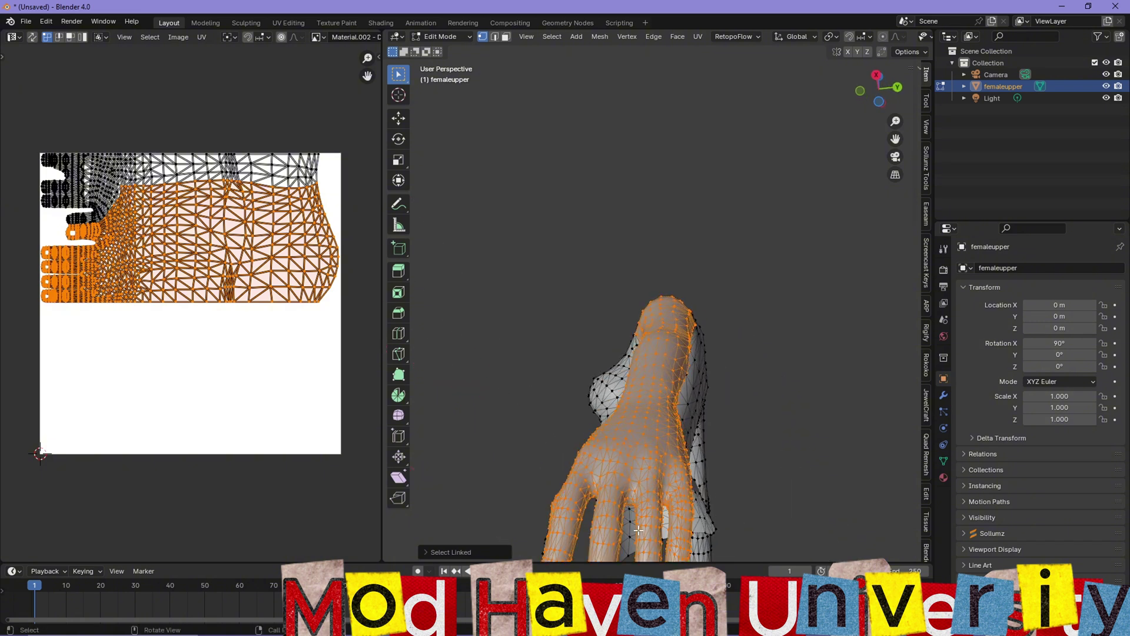
pyautogui.scroll(-3, 619, 495)
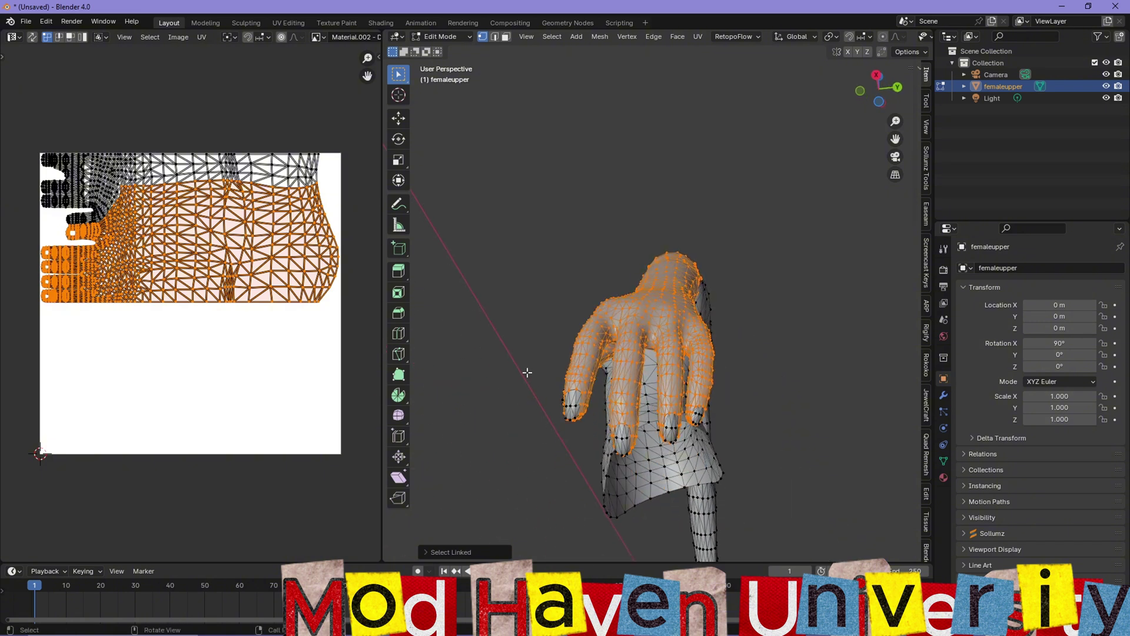
pyautogui.moveTo(544, 392); pyautogui.dragTo(548, 419, button='middle')
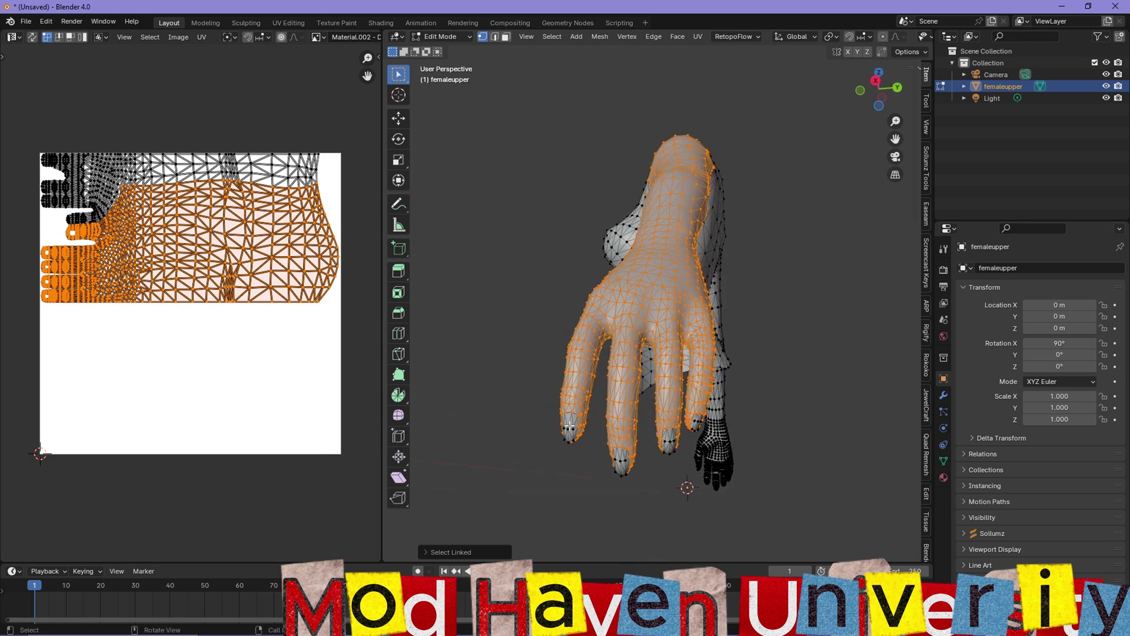
pyautogui.press('l')
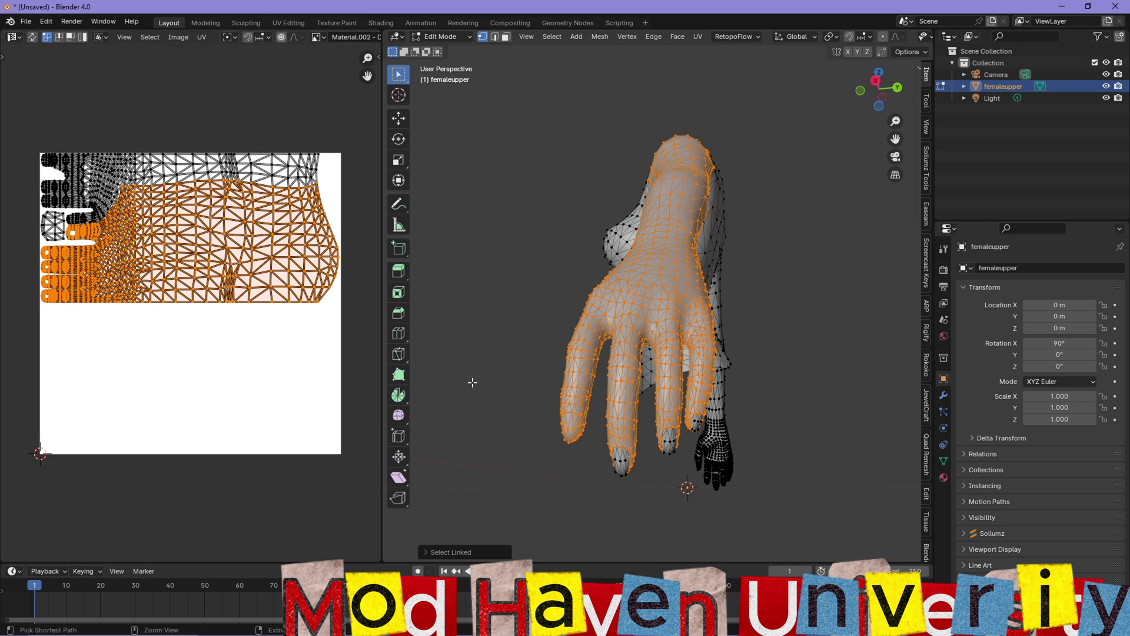
pyautogui.moveTo(553, 293); pyautogui.dragTo(564, 406, button='middle')
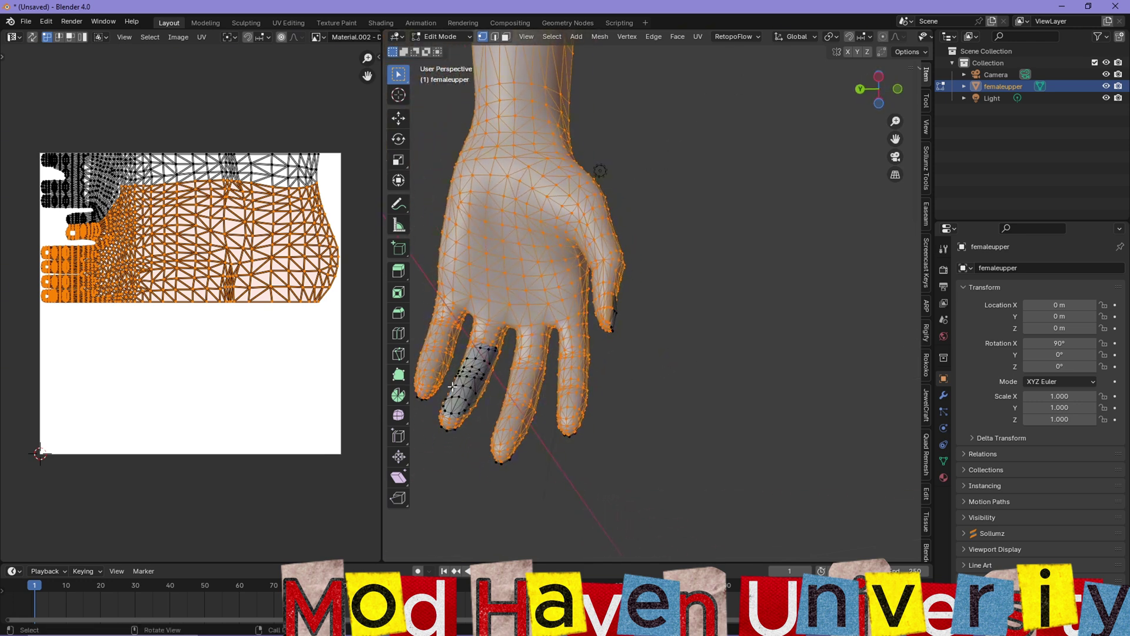
pyautogui.press('l')
pyautogui.press('l')
pyautogui.moveTo(559, 296); pyautogui.dragTo(633, 230, button='middle')
pyautogui.scroll(3, 571, 172)
pyautogui.scroll(-3, 560, 211)
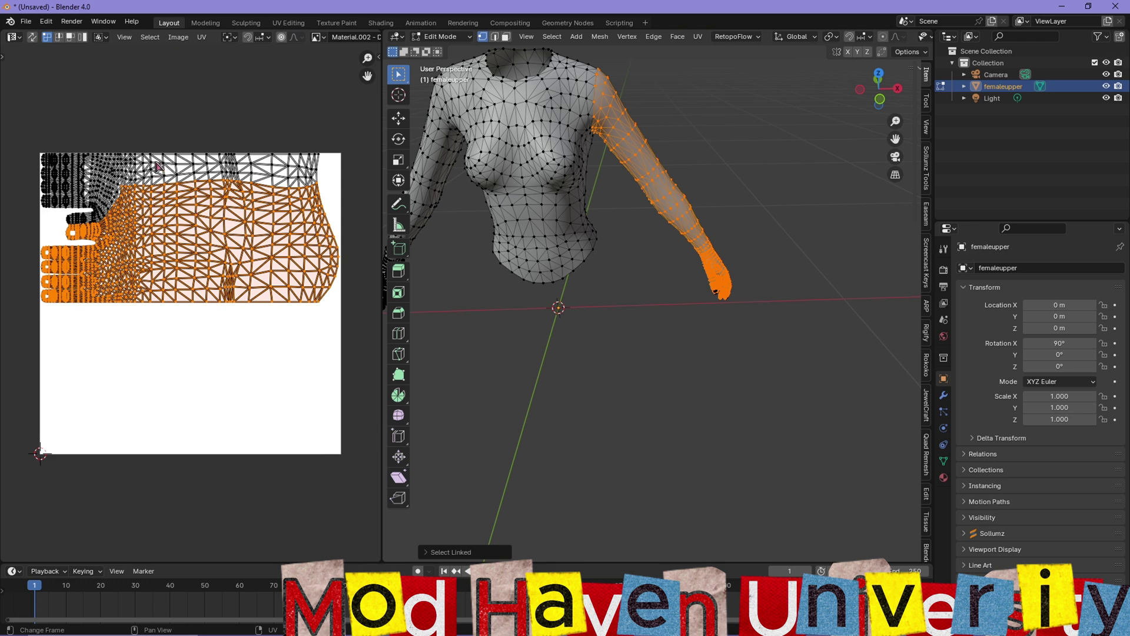
# Select the arm's UV islands, including the small top-left one, and move them above the texture square.
pyautogui.press('l')
pyautogui.press('l')
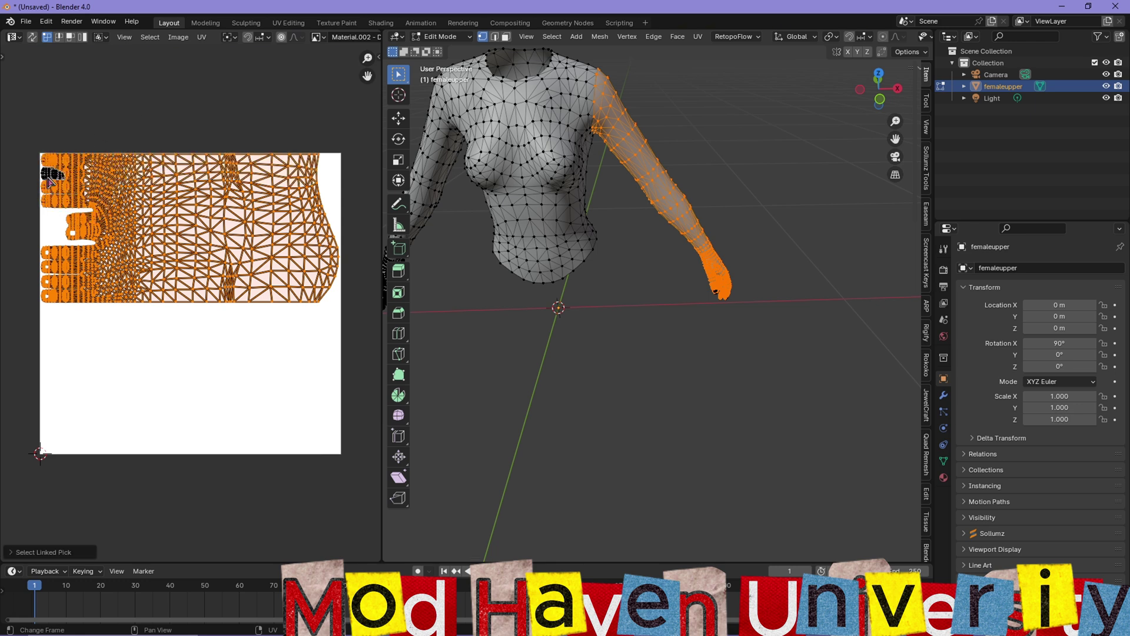
pyautogui.press('l')
pyautogui.press('g')
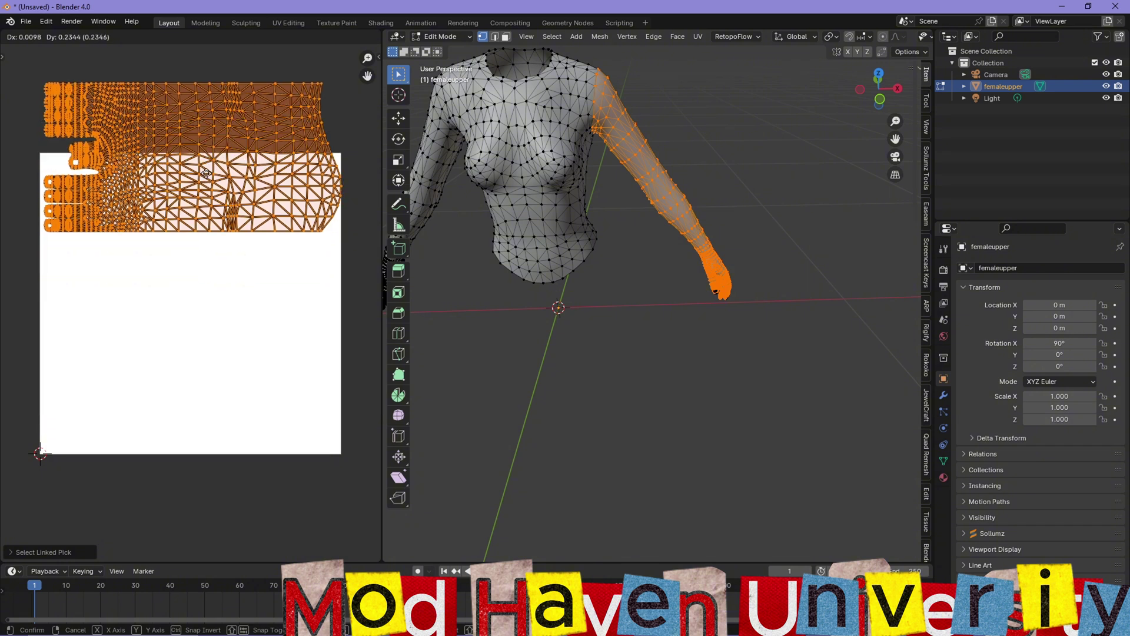
pyautogui.click(202, 97)
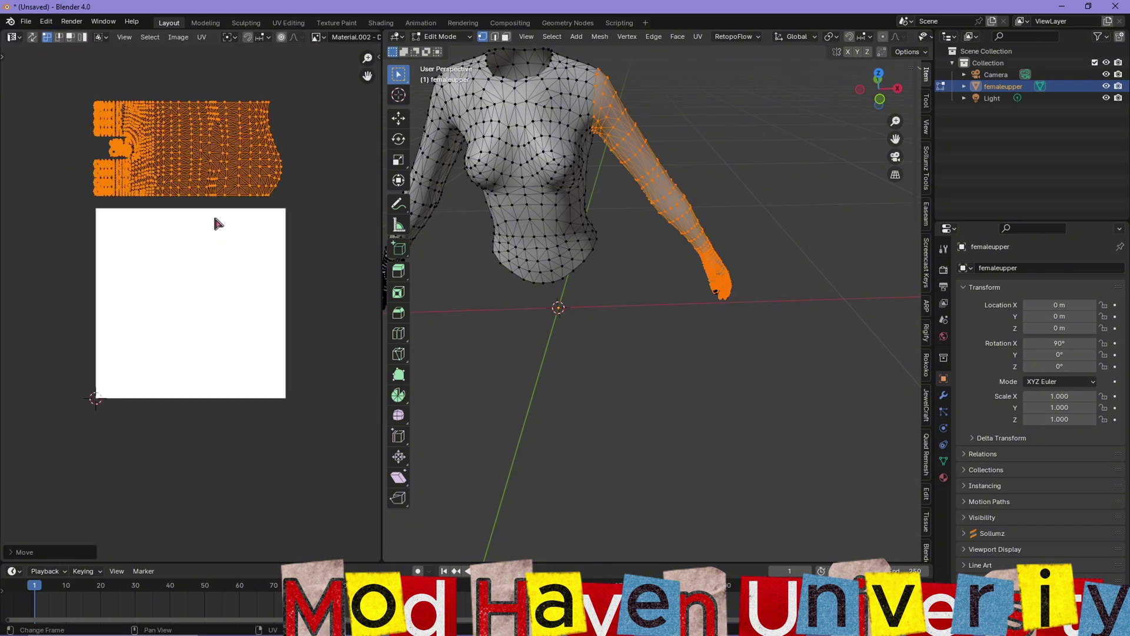
pyautogui.scroll(-3, 217, 221)
# Deselect the UVs, return to front view and select the entire mesh.
pyautogui.click(323, 247)
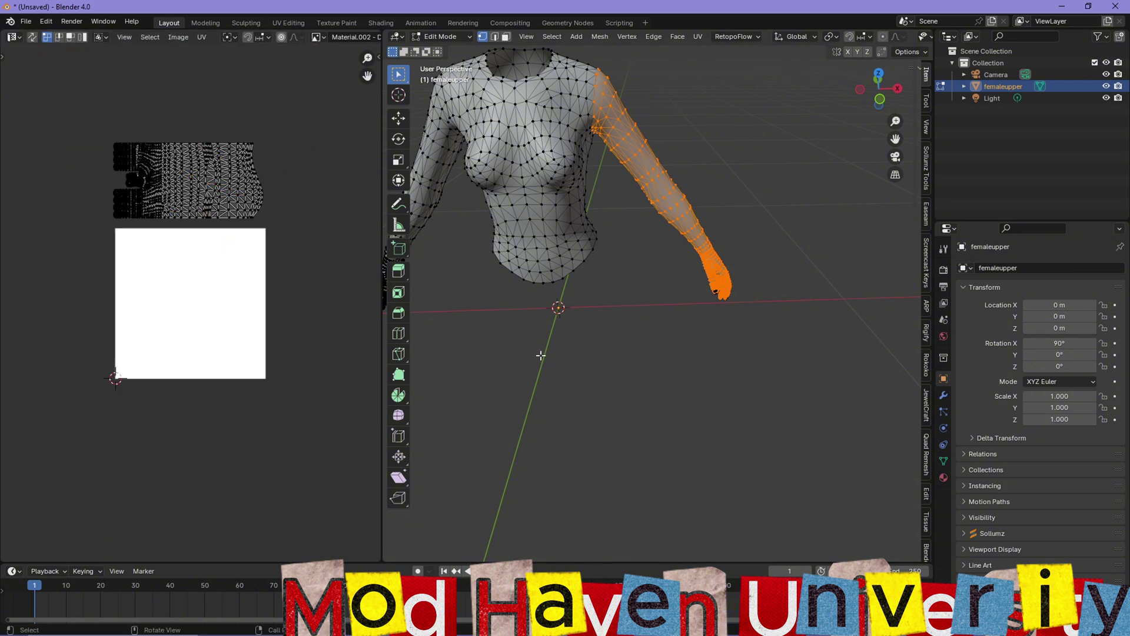
pyautogui.moveTo(541, 356); pyautogui.dragTo(641, 164, button='middle')
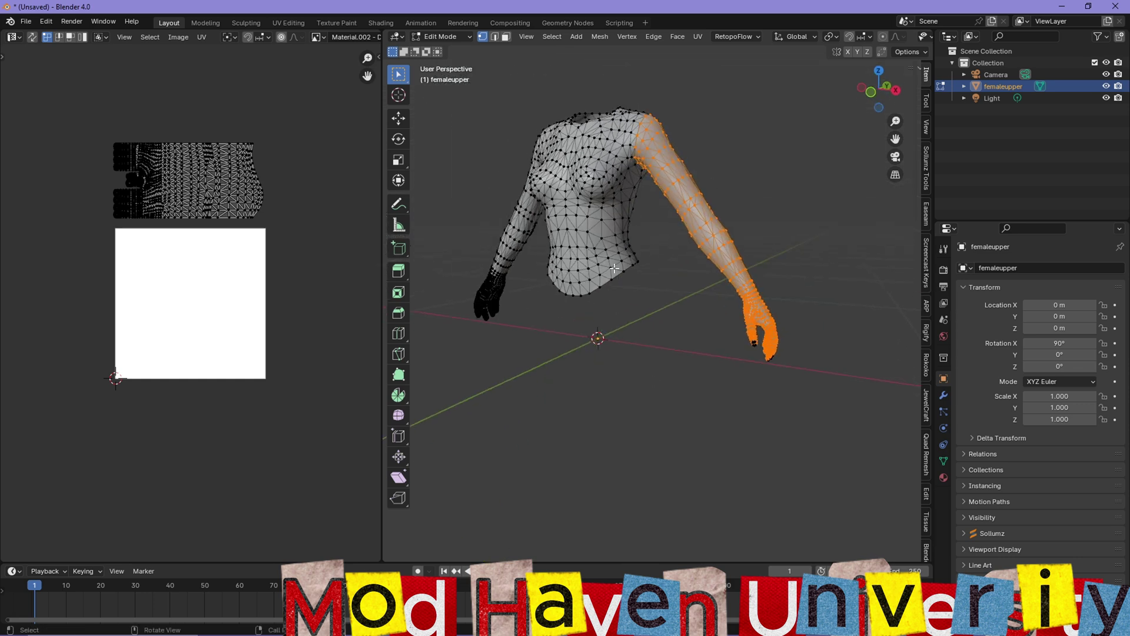
pyautogui.press('KP_1')
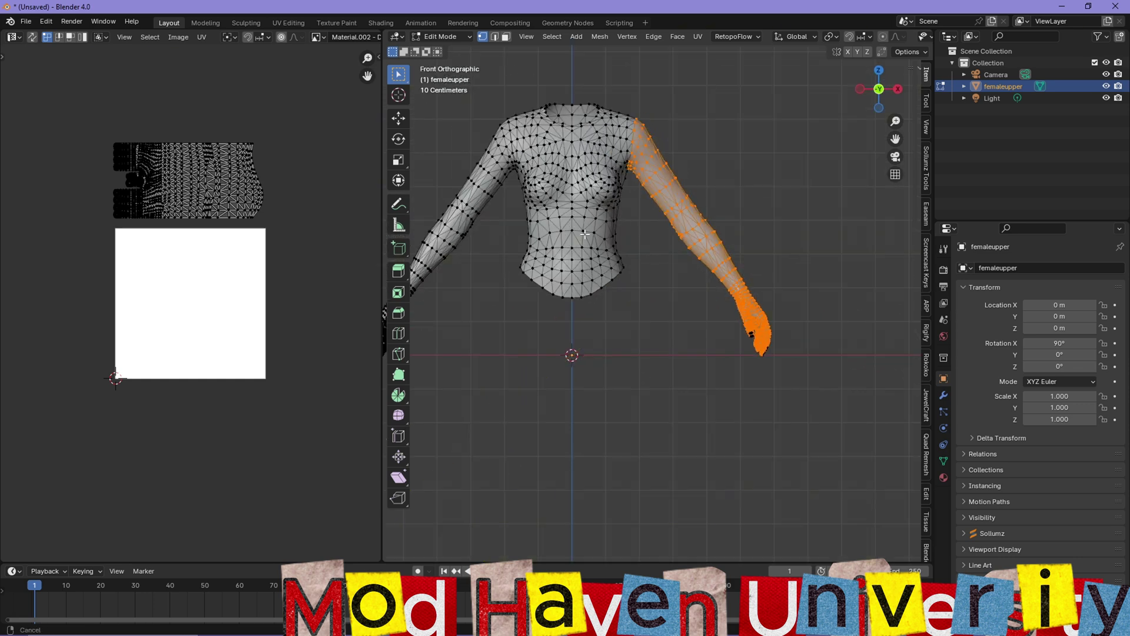
pyautogui.keyDown('shift'); pyautogui.moveTo(588, 233); pyautogui.dragTo(713, 255, button='middle'); pyautogui.keyUp('shift')
pyautogui.press('a')
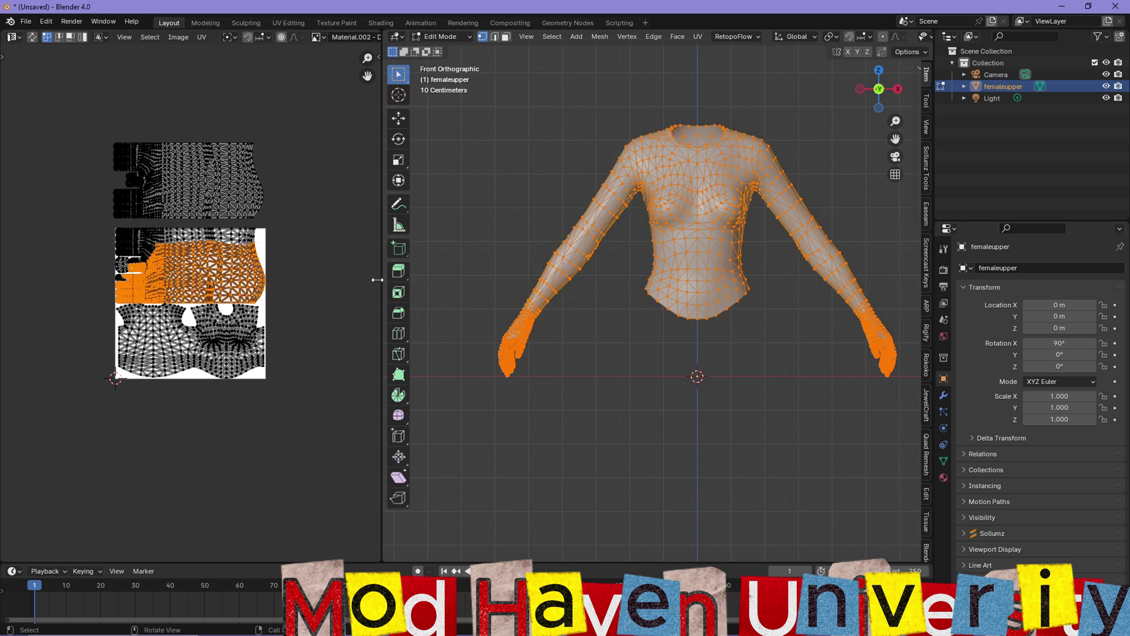
# Clear the UV selection, then select-linked the remaining arm islands plus the small left island.
pyautogui.click(333, 284)
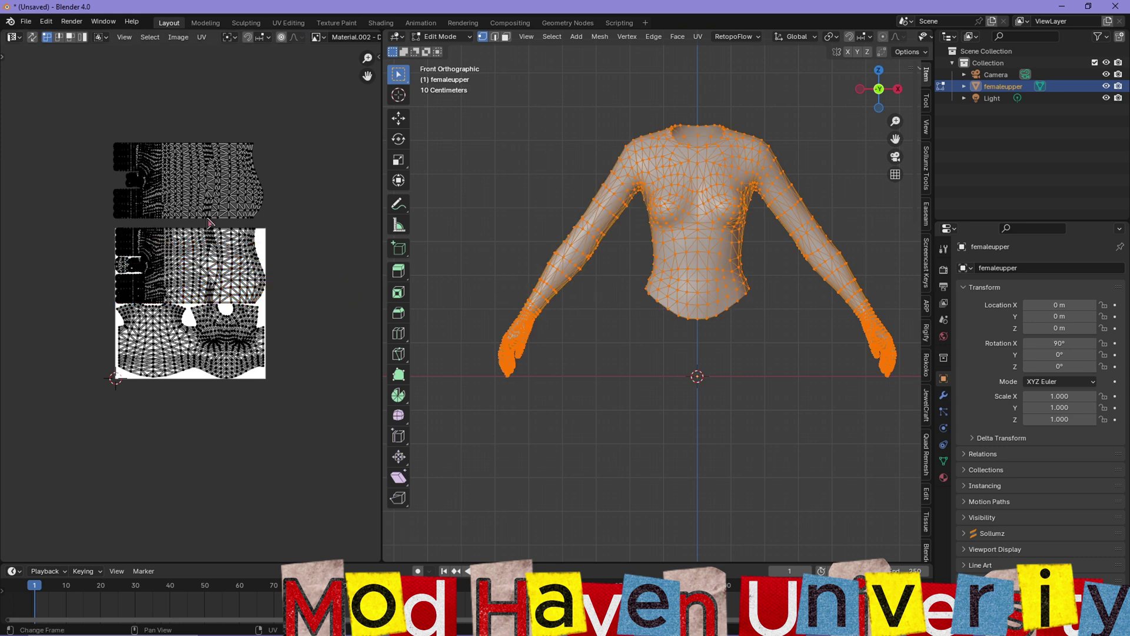
pyautogui.scroll(2, 200, 268)
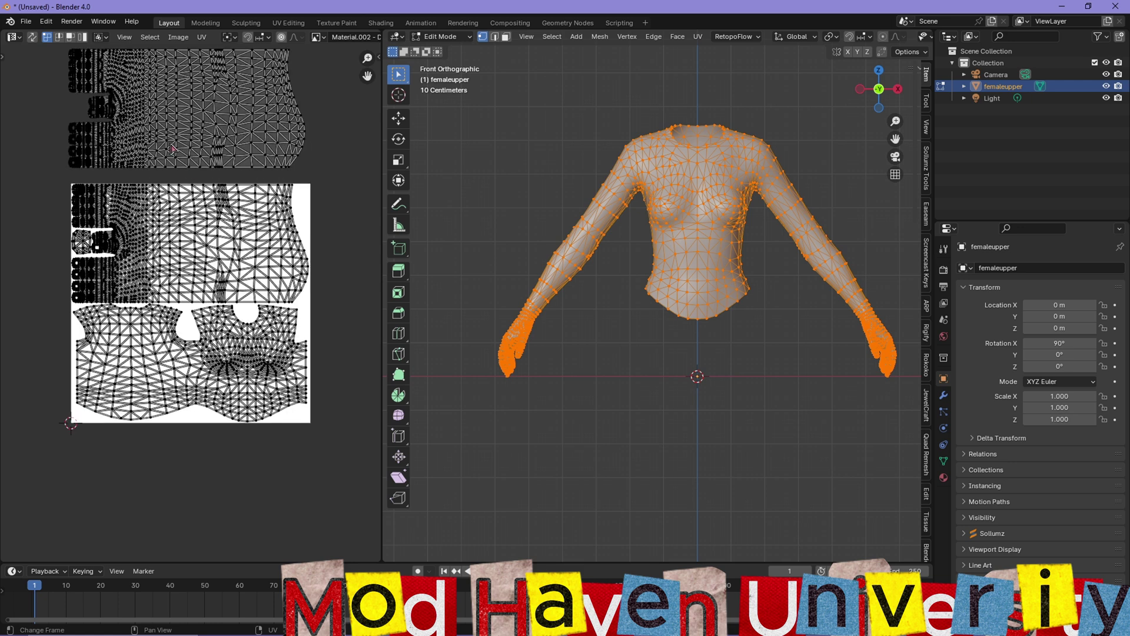
pyautogui.scroll(-1, 176, 272)
pyautogui.scroll(2, 174, 272)
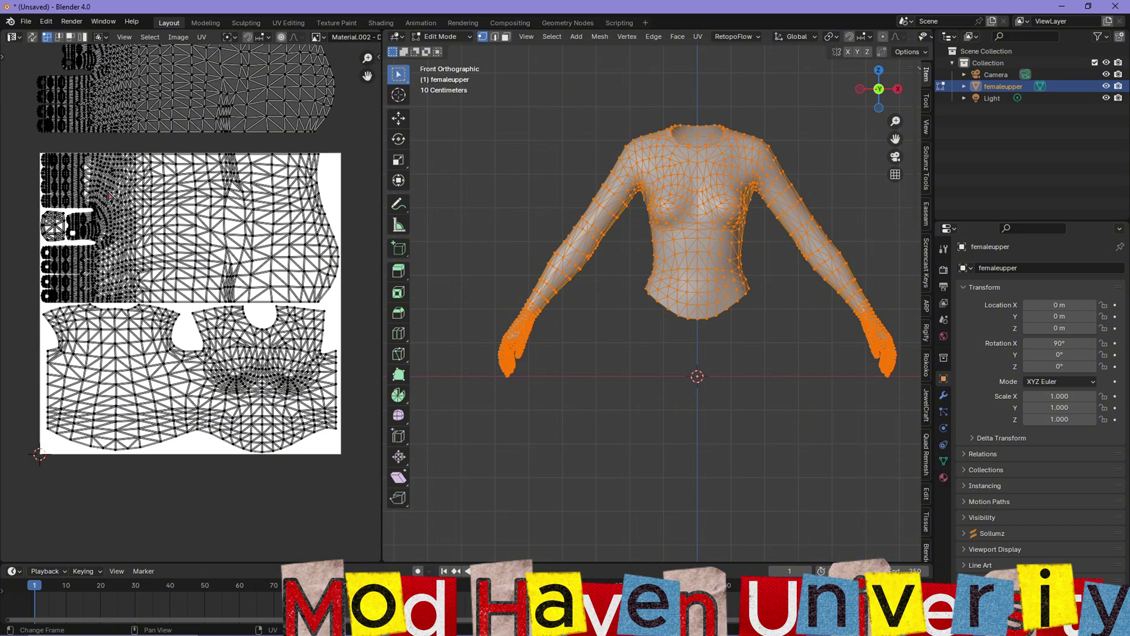
pyautogui.press('l')
pyautogui.press('l')
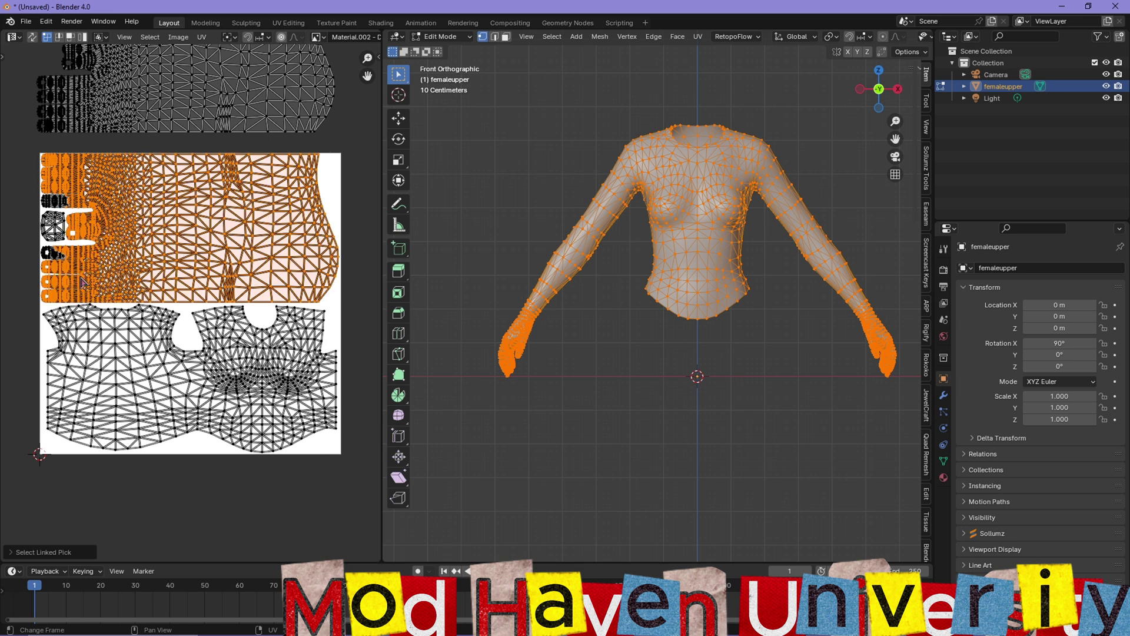
pyautogui.press('l')
pyautogui.press('l')
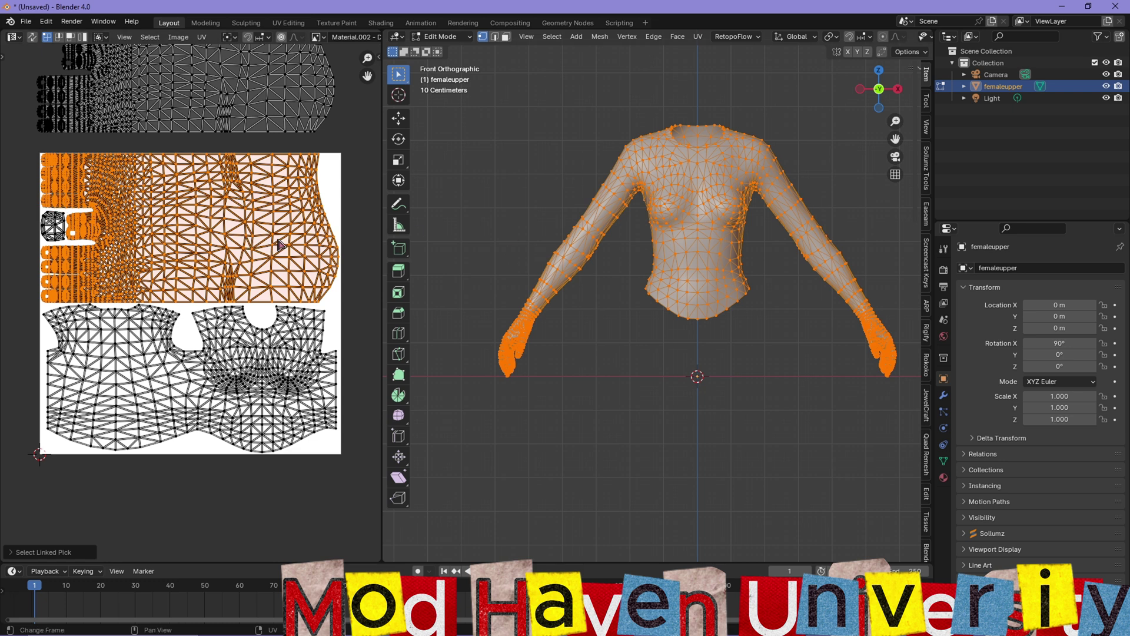
# Scale down, rotate upright and move the second arm's island to the square's upper right.
pyautogui.press('s')
pyautogui.click(285, 264)
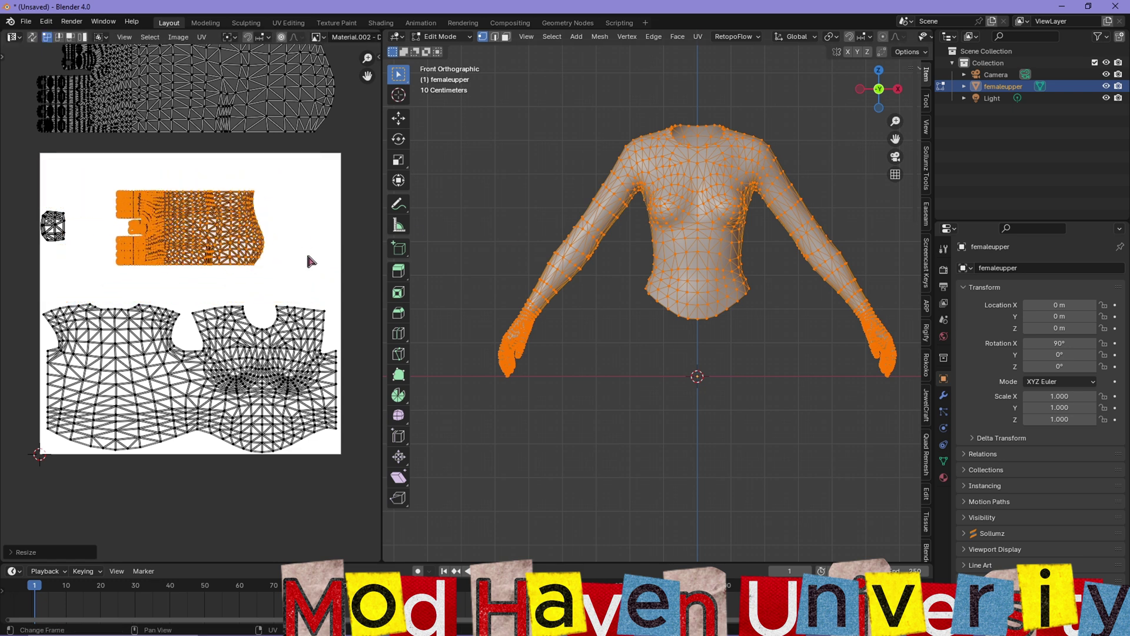
pyautogui.press('r')
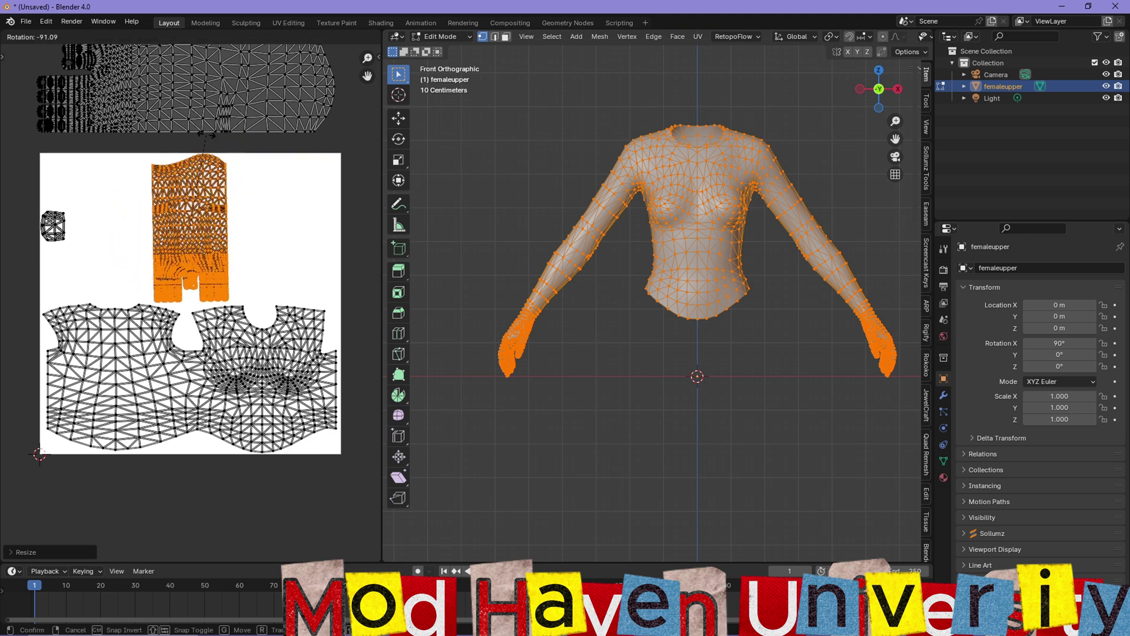
pyautogui.click(208, 138)
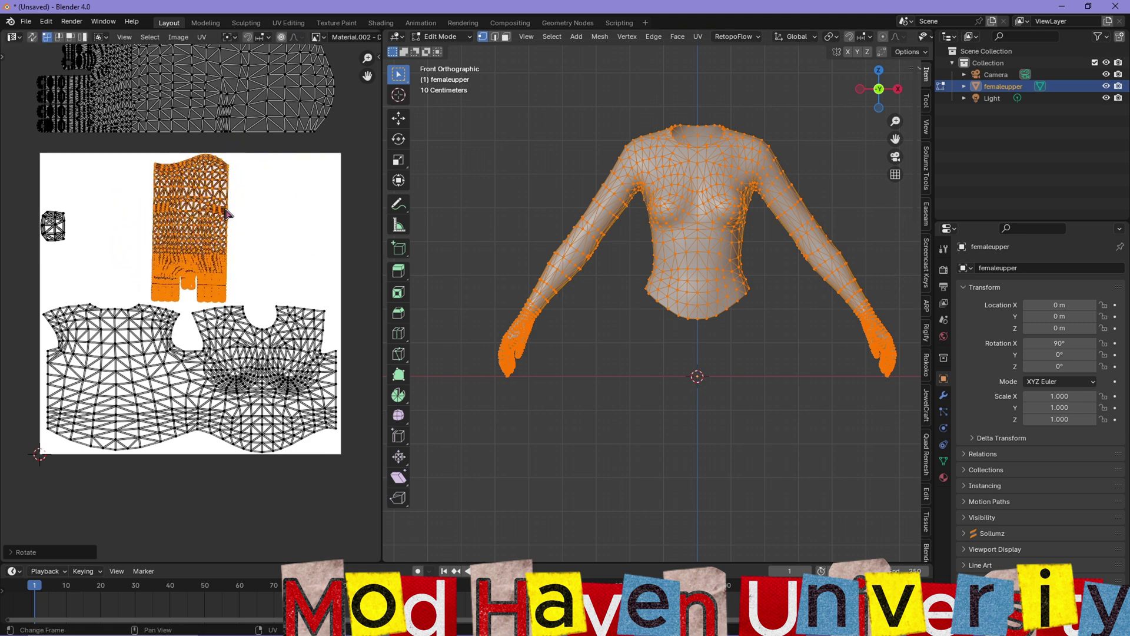
pyautogui.press('g')
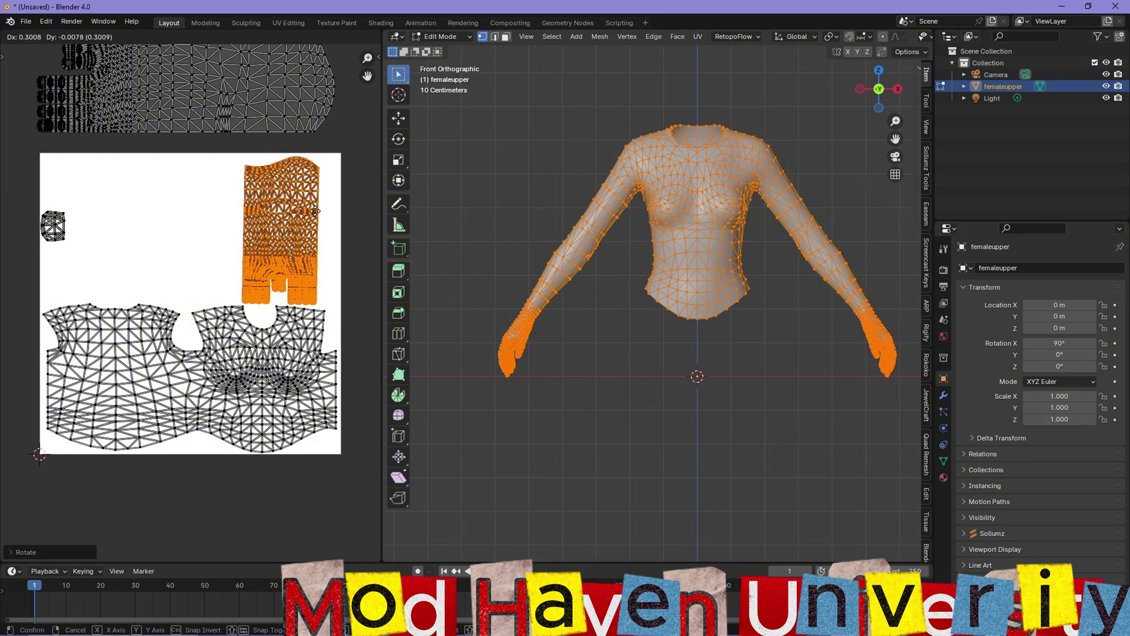
pyautogui.click(316, 211)
pyautogui.scroll(-1, 163, 129)
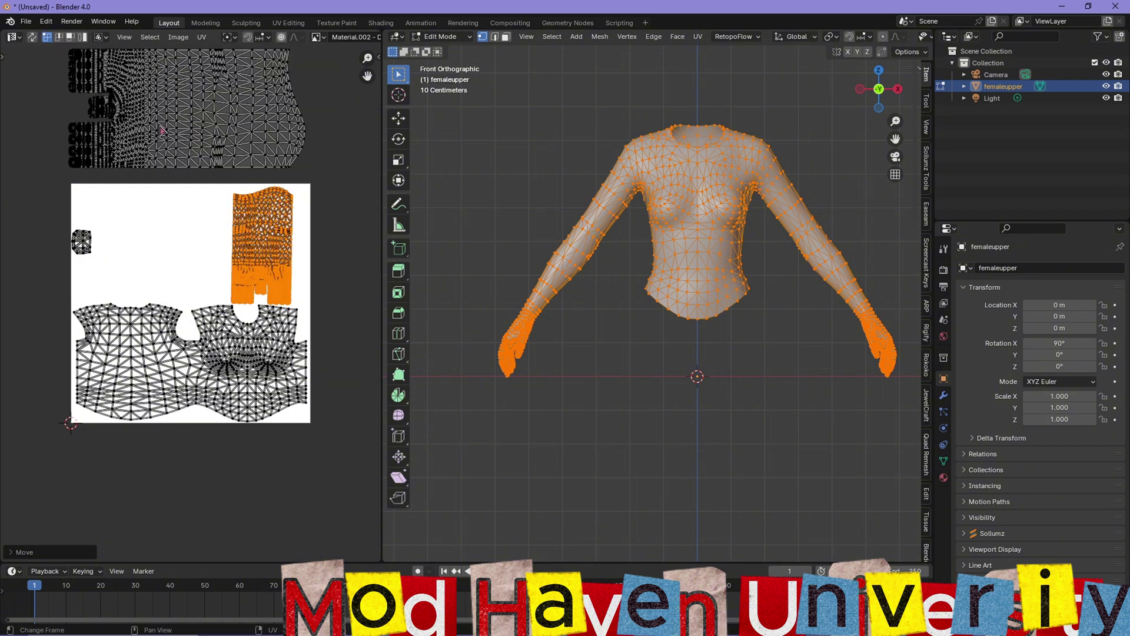
pyautogui.click(59, 189)
pyautogui.scroll(-2, 59, 189)
# Select the parked arm islands, shrink them, rotate upright and move them onto the texture square.
pyautogui.press('l')
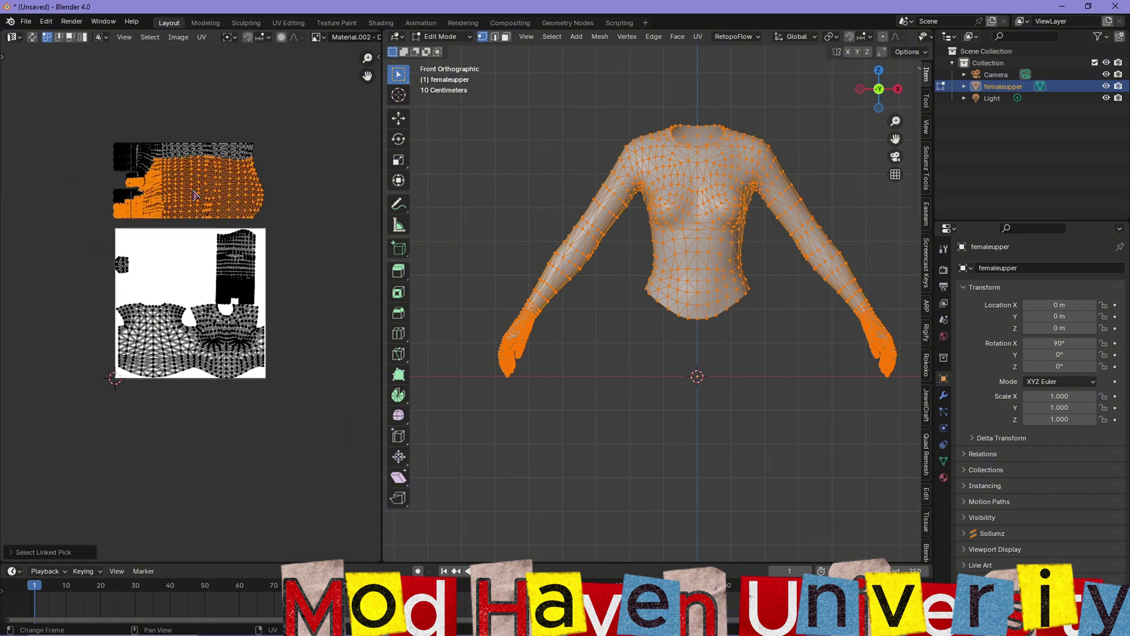
pyautogui.press('l')
pyautogui.press('l')
pyautogui.press('l')
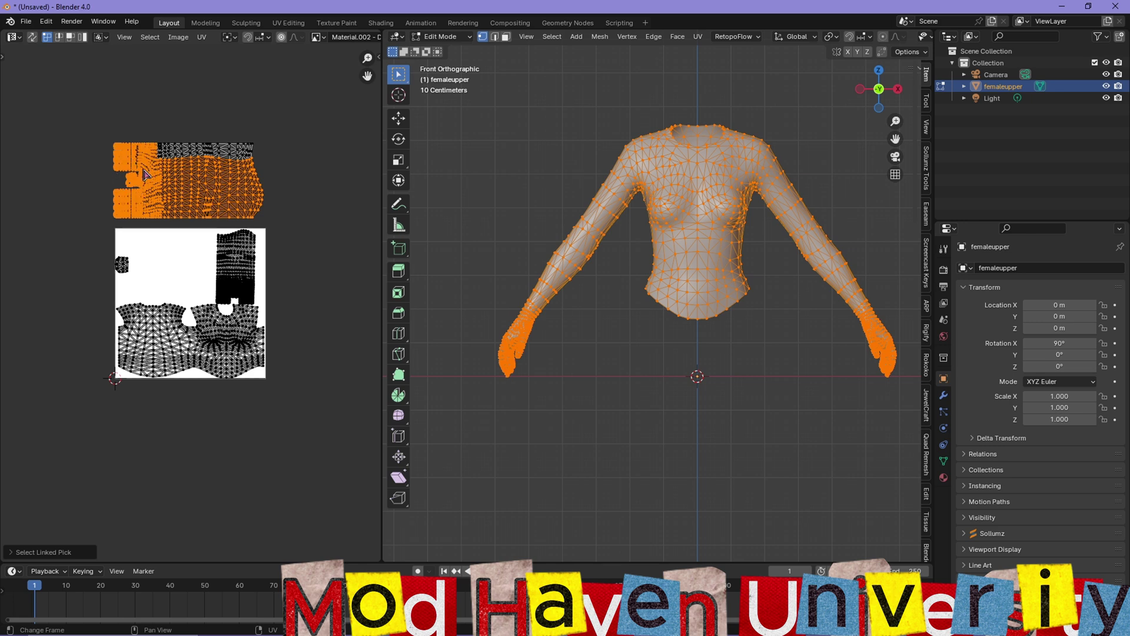
pyautogui.press('l')
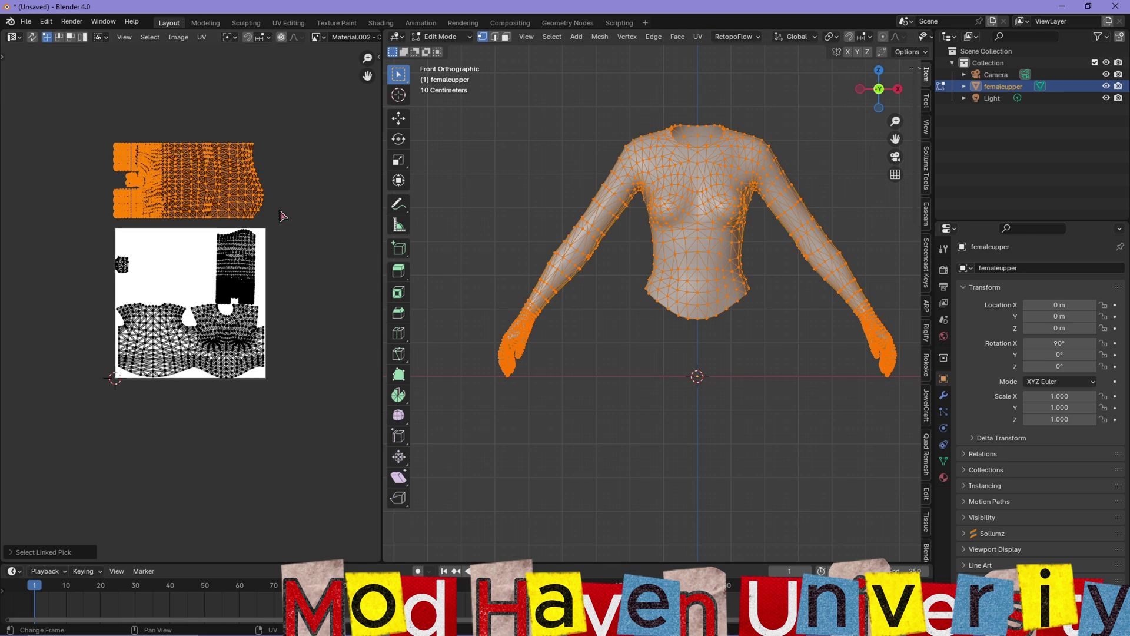
pyautogui.press('s')
pyautogui.click(259, 221)
pyautogui.press('r')
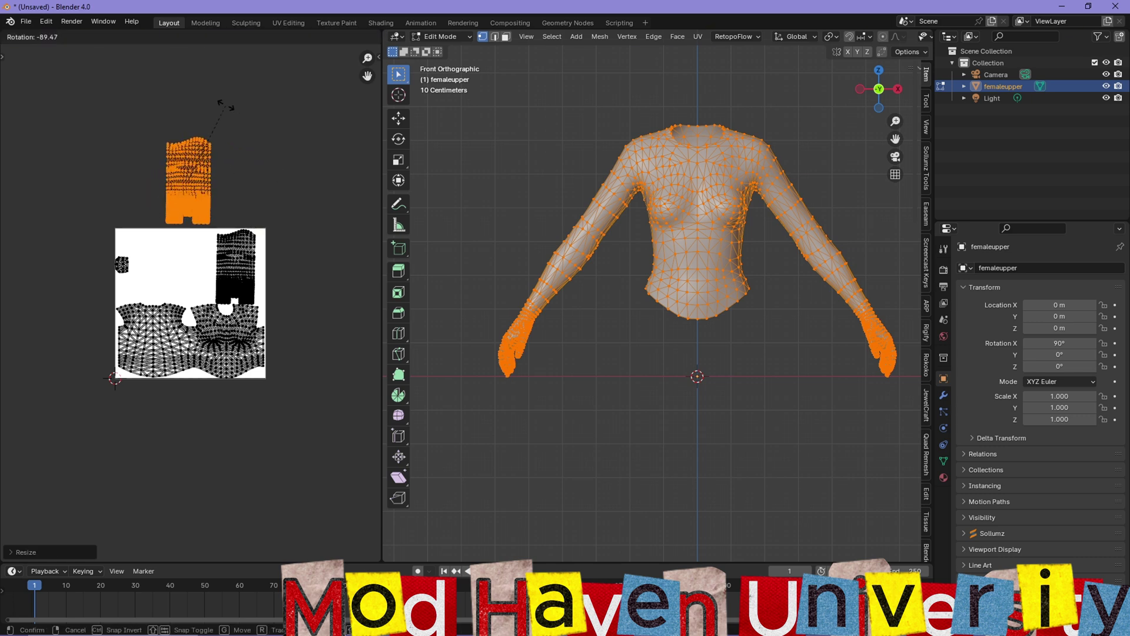
pyautogui.click(229, 111)
pyautogui.press('g')
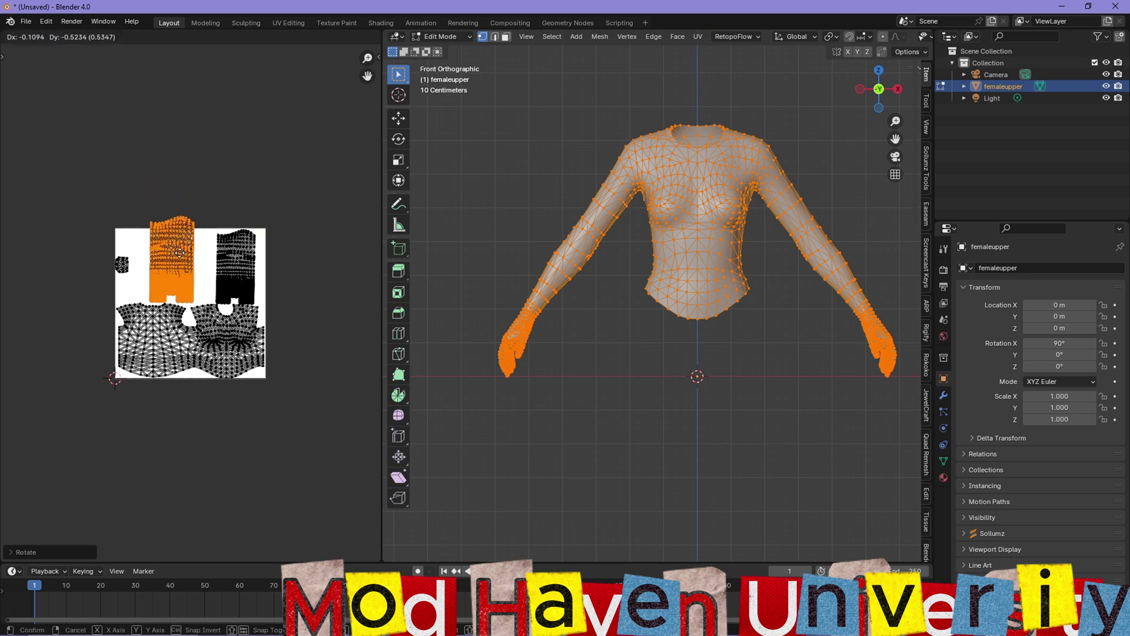
pyautogui.click(183, 258)
# Shrink the first arm's island further and nudge it into its final upper spot.
pyautogui.press('s')
pyautogui.click(244, 197)
pyautogui.press('g')
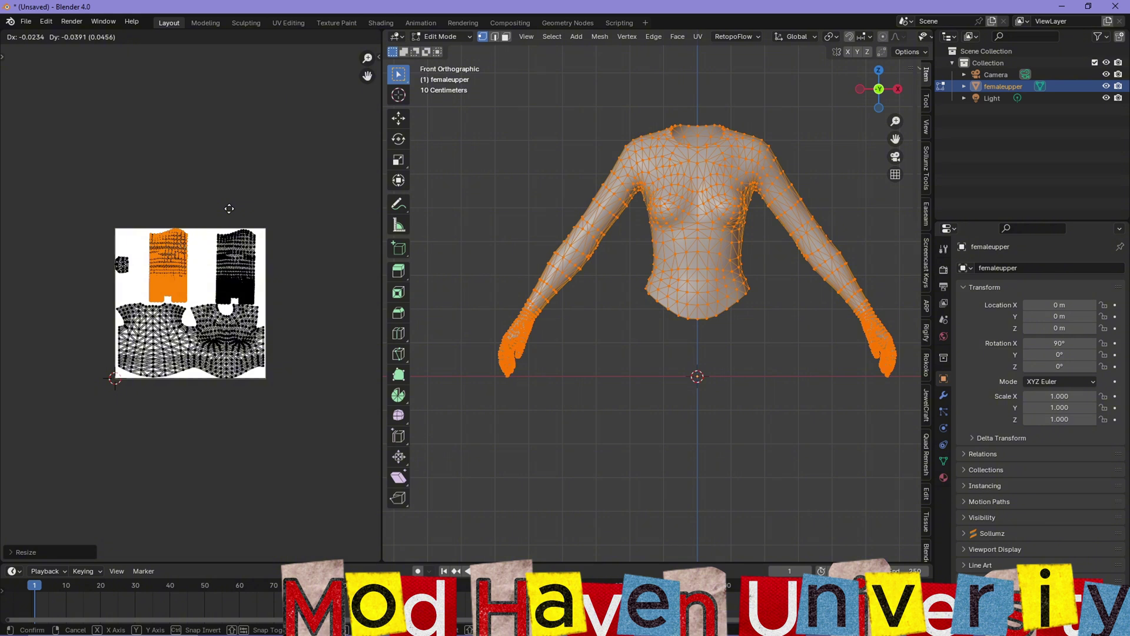
pyautogui.click(229, 208)
pyautogui.press('s')
pyautogui.click(255, 206)
pyautogui.scroll(3, 229, 211)
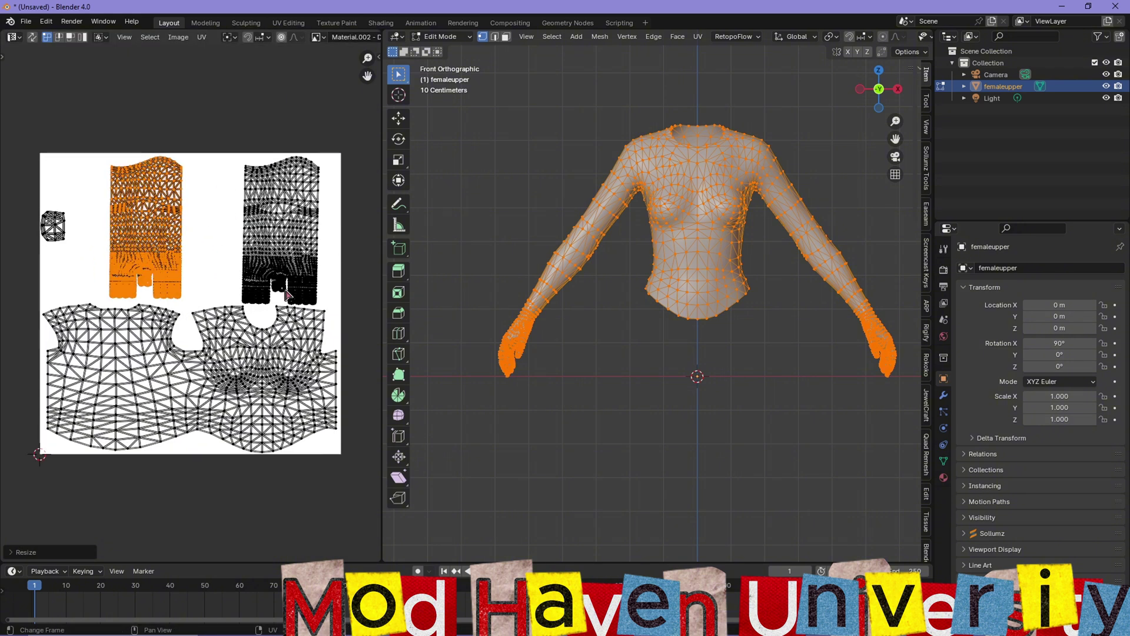